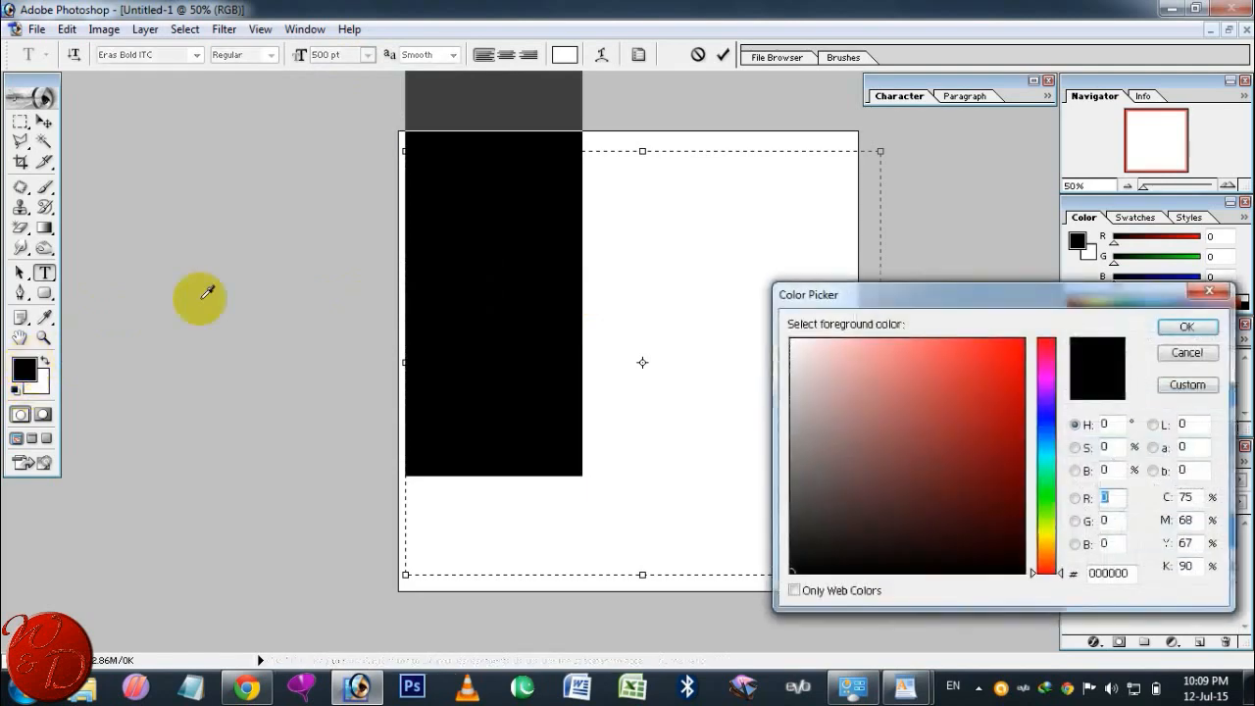
# Confirm black (000000) as the text colour and move the letter S to the left half of the canvas.
pyautogui.click(1186, 327)
pyautogui.click(44, 122)
pyautogui.moveTo(480, 339); pyautogui.dragTo(570, 422)
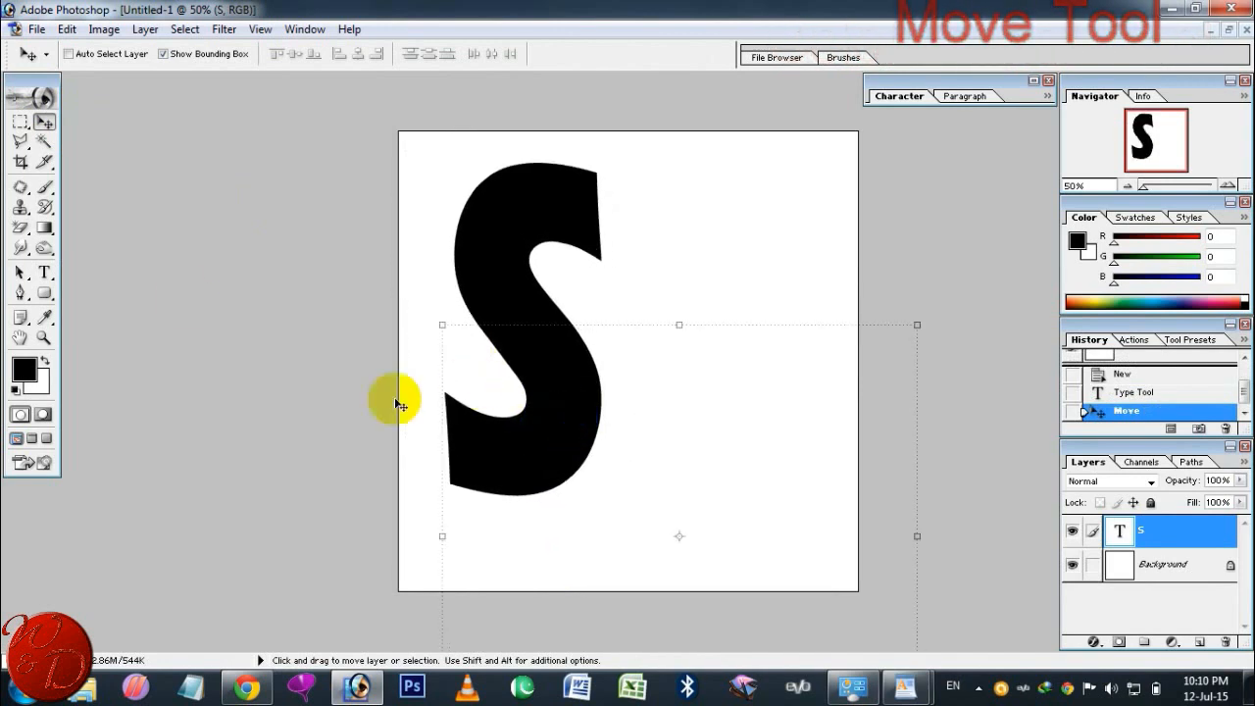
# Change the font of the letter S to Candara, trying other fonts along the way.
pyautogui.click(44, 273)
pyautogui.click(540, 339)
pyautogui.doubleClick(605, 359)
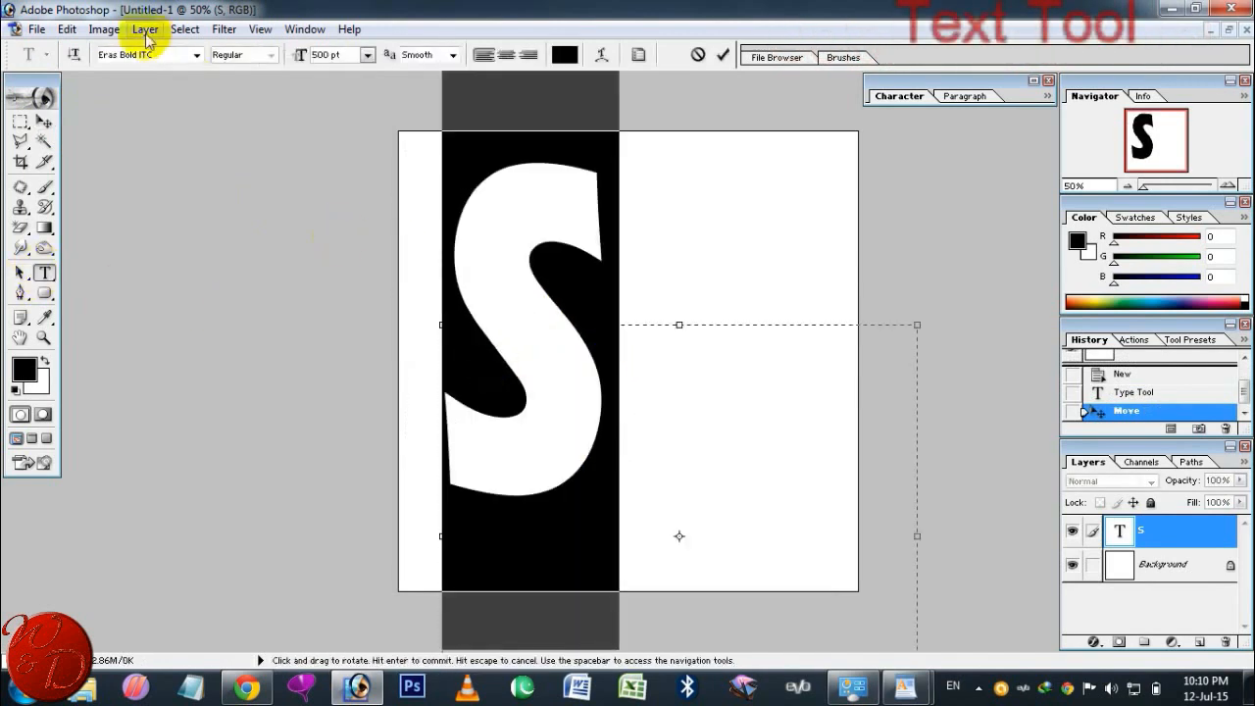
pyautogui.scroll(12, 150, 57)
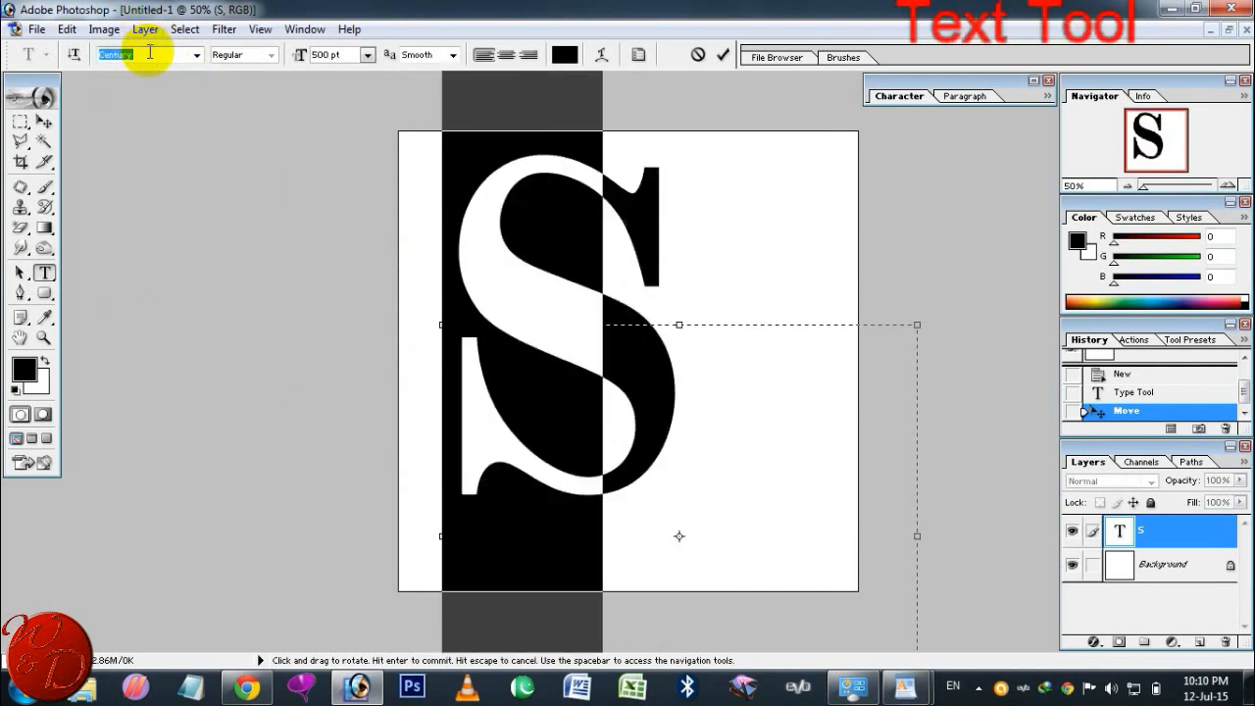
pyautogui.scroll(10, 150, 55)
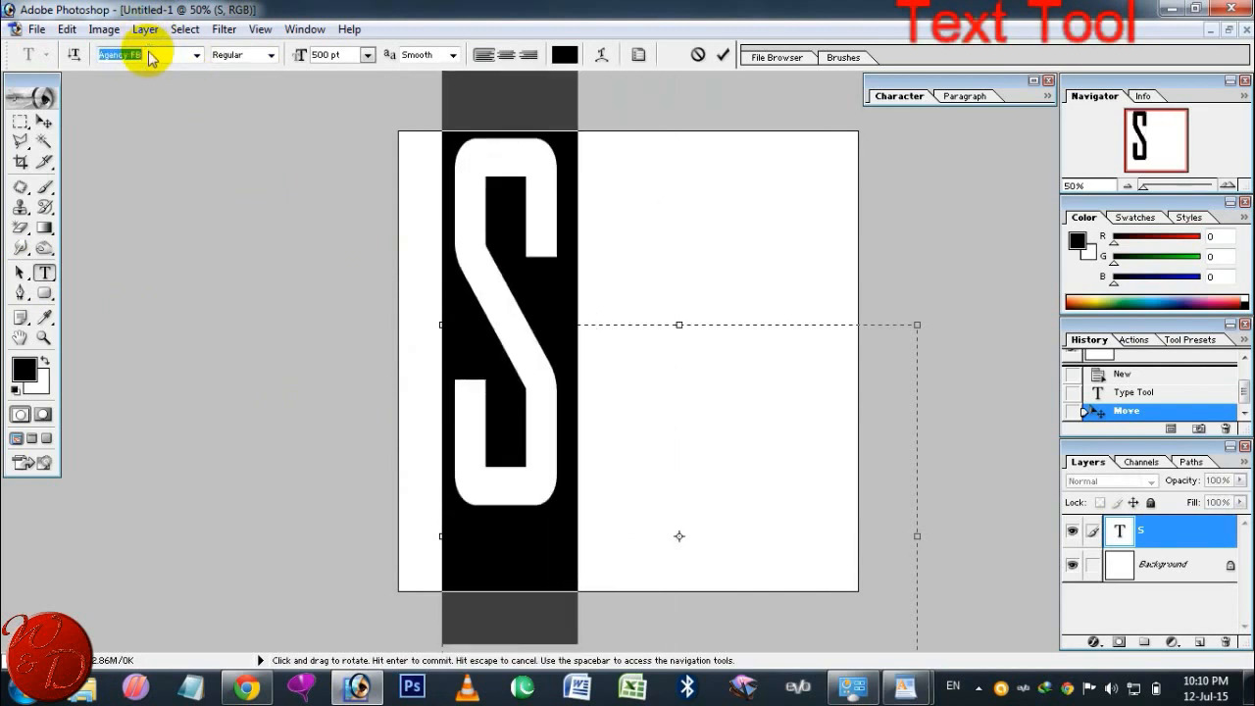
pyautogui.scroll(-5, 150, 57)
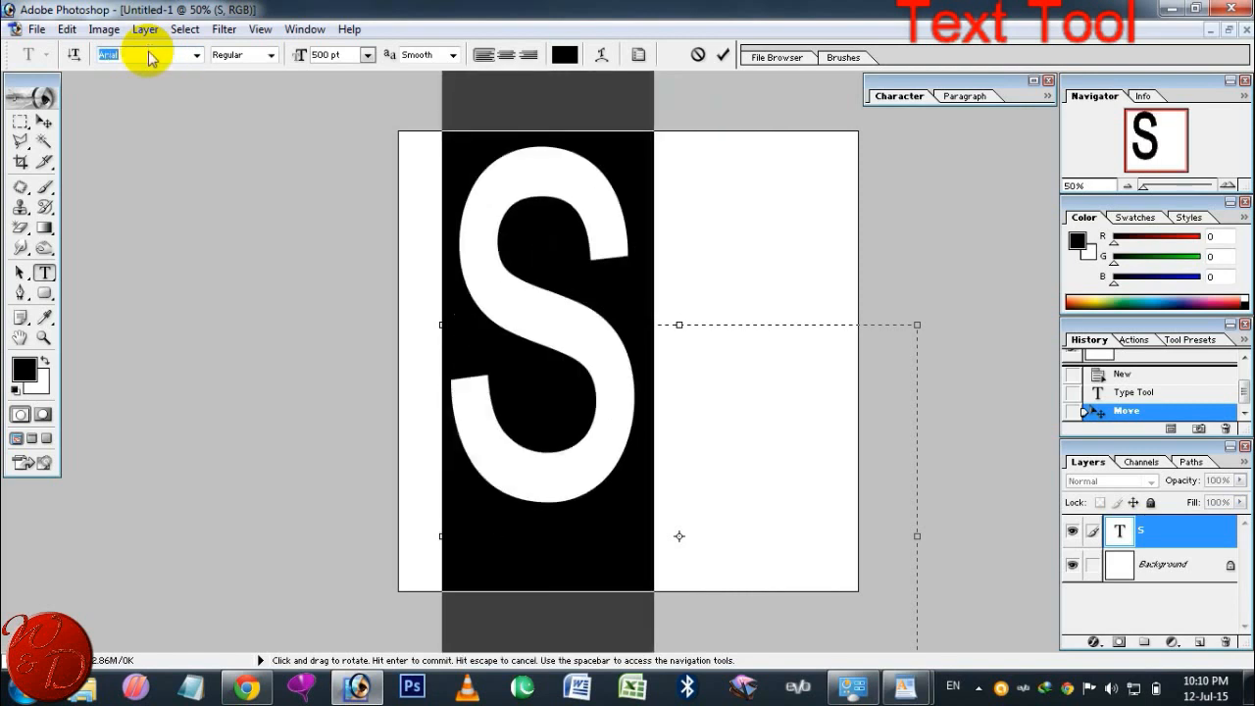
pyautogui.scroll(-6, 150, 56)
pyautogui.scroll(-4, 150, 56)
pyautogui.scroll(-4, 150, 56)
pyautogui.scroll(-4, 150, 56)
pyautogui.scroll(-3, 150, 56)
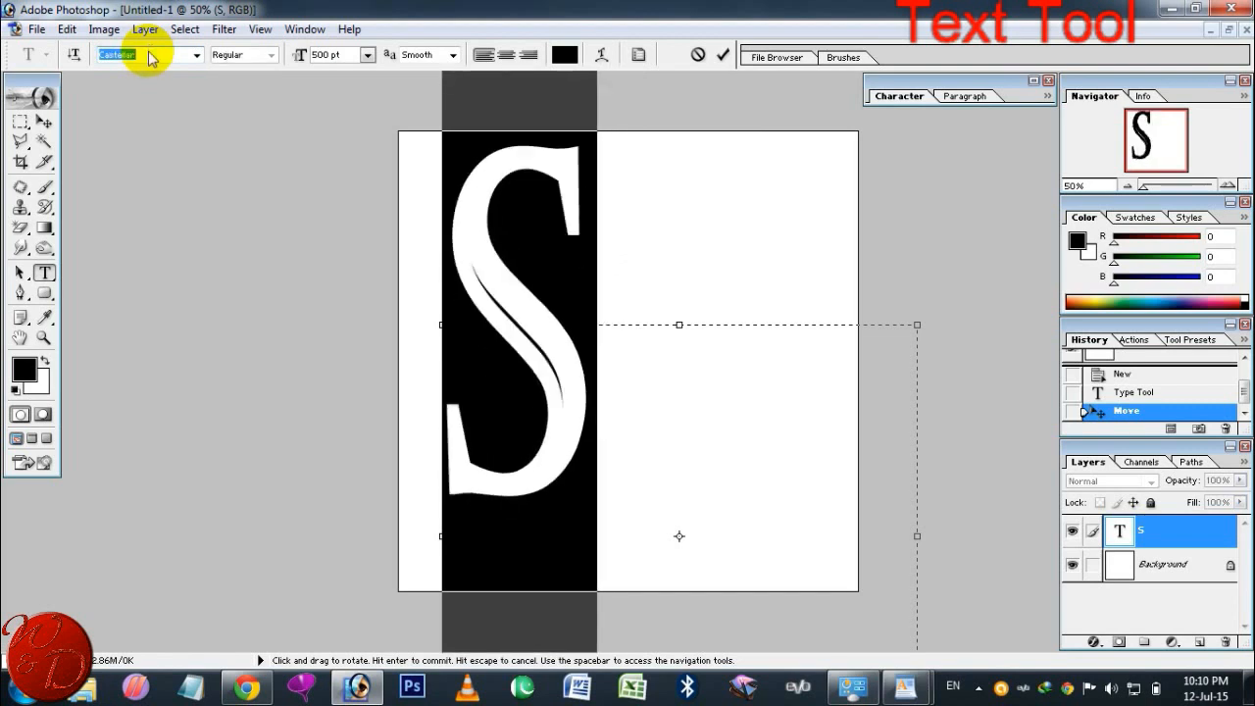
pyautogui.scroll(-1, 150, 56)
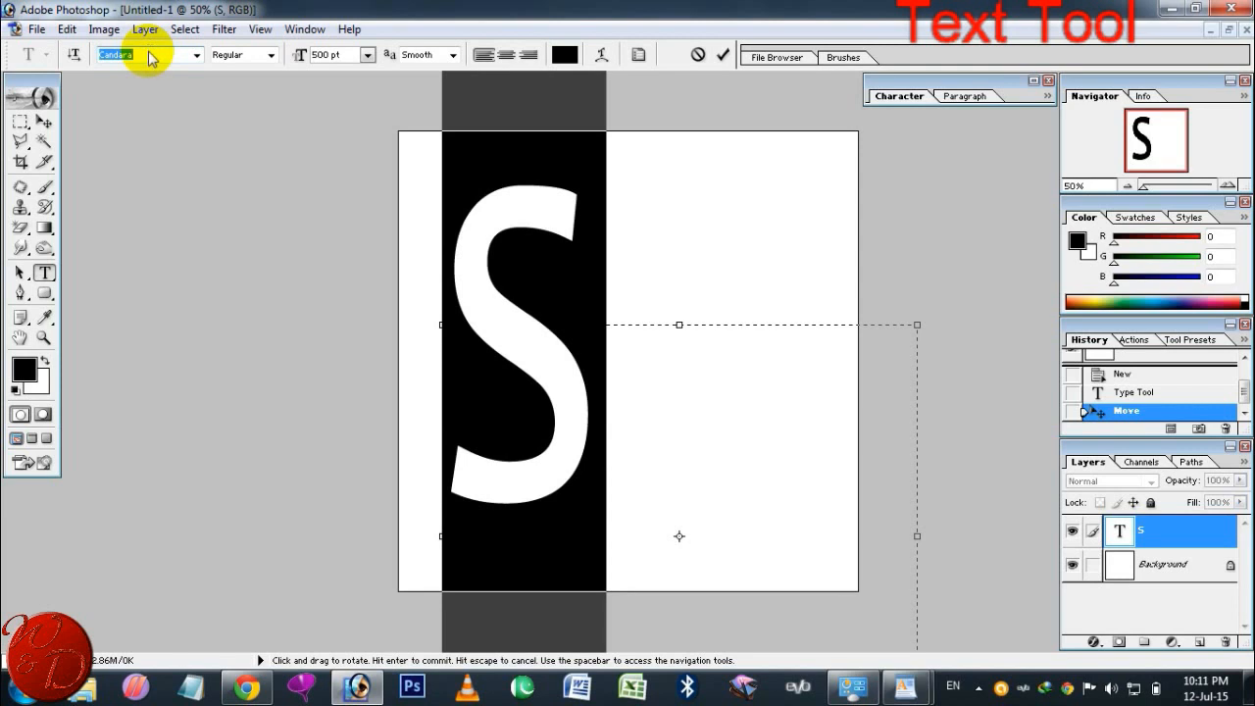
pyautogui.click(581, 295)
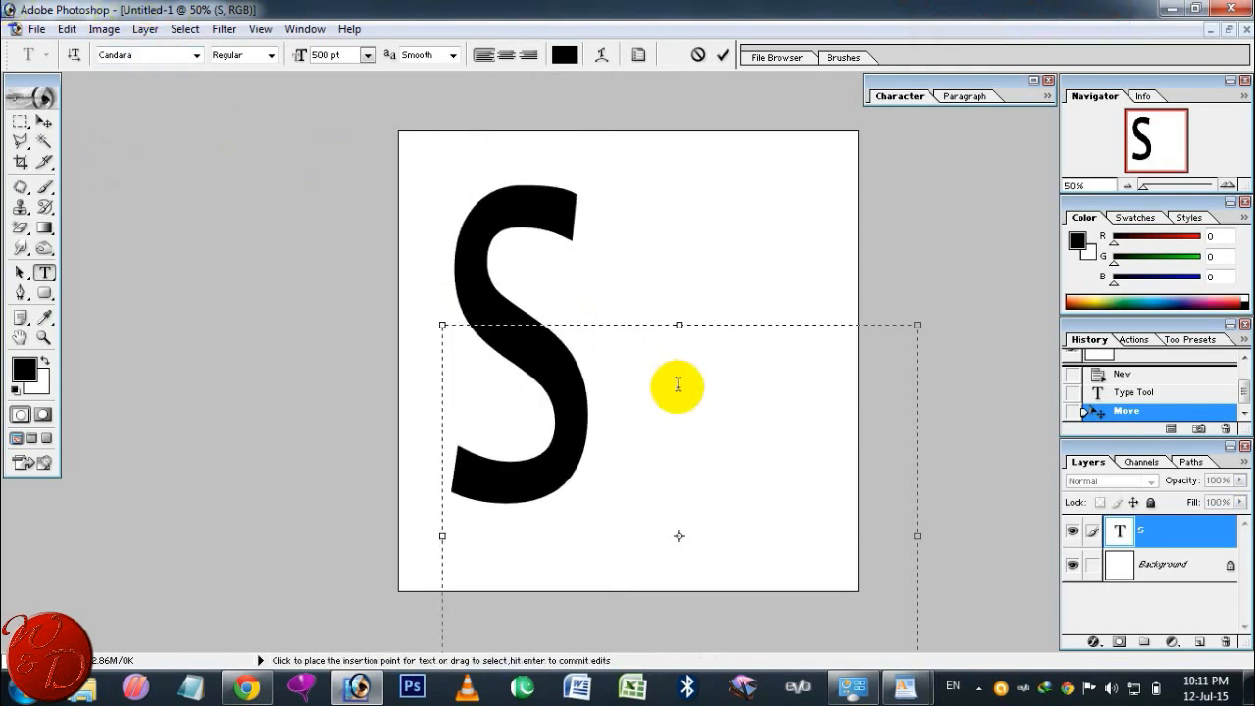
pyautogui.press('Return')
pyautogui.write('m')
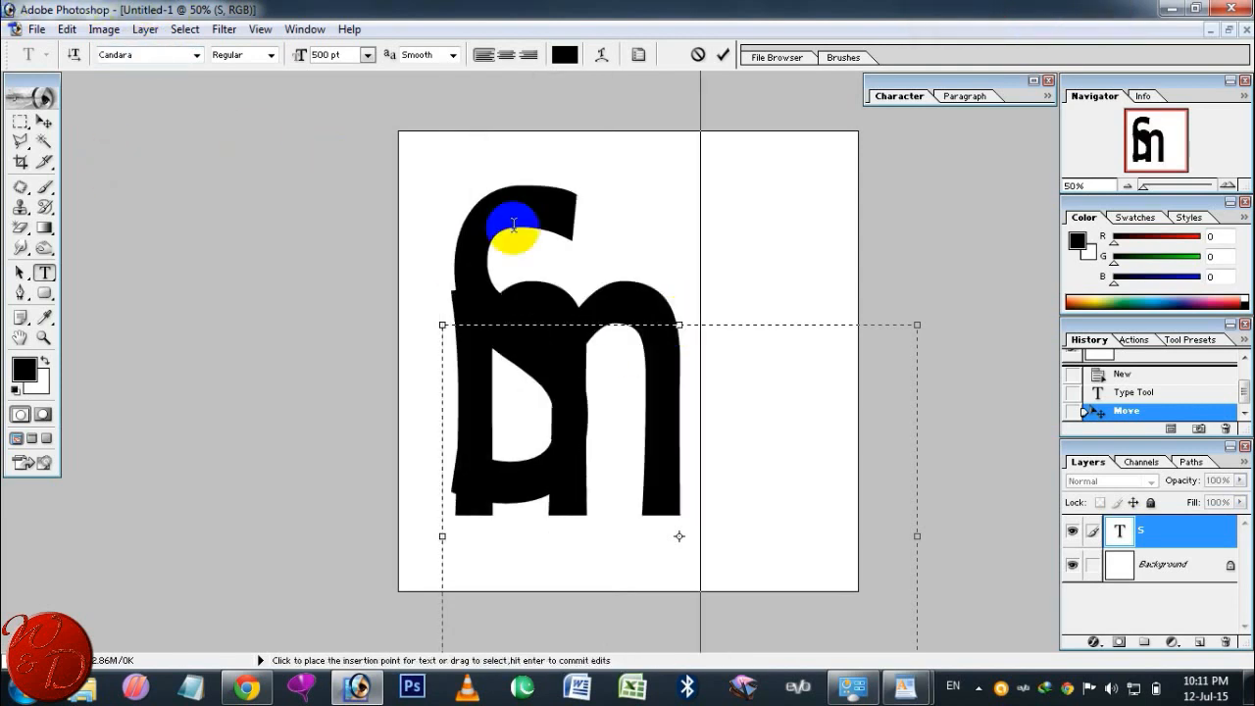
pyautogui.press('BackSpace')
# Add a new layer and type a letter c in Candara at 500 pt beside the S.
pyautogui.click(19, 122)
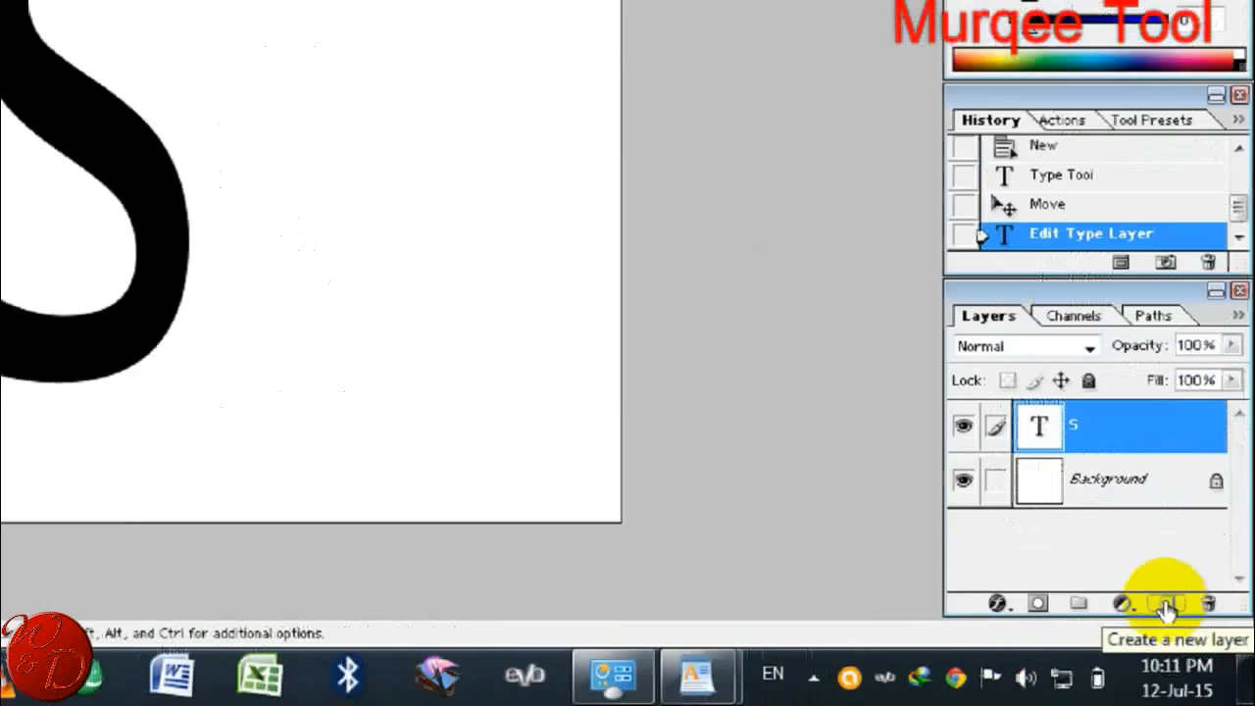
pyautogui.click(1198, 643)
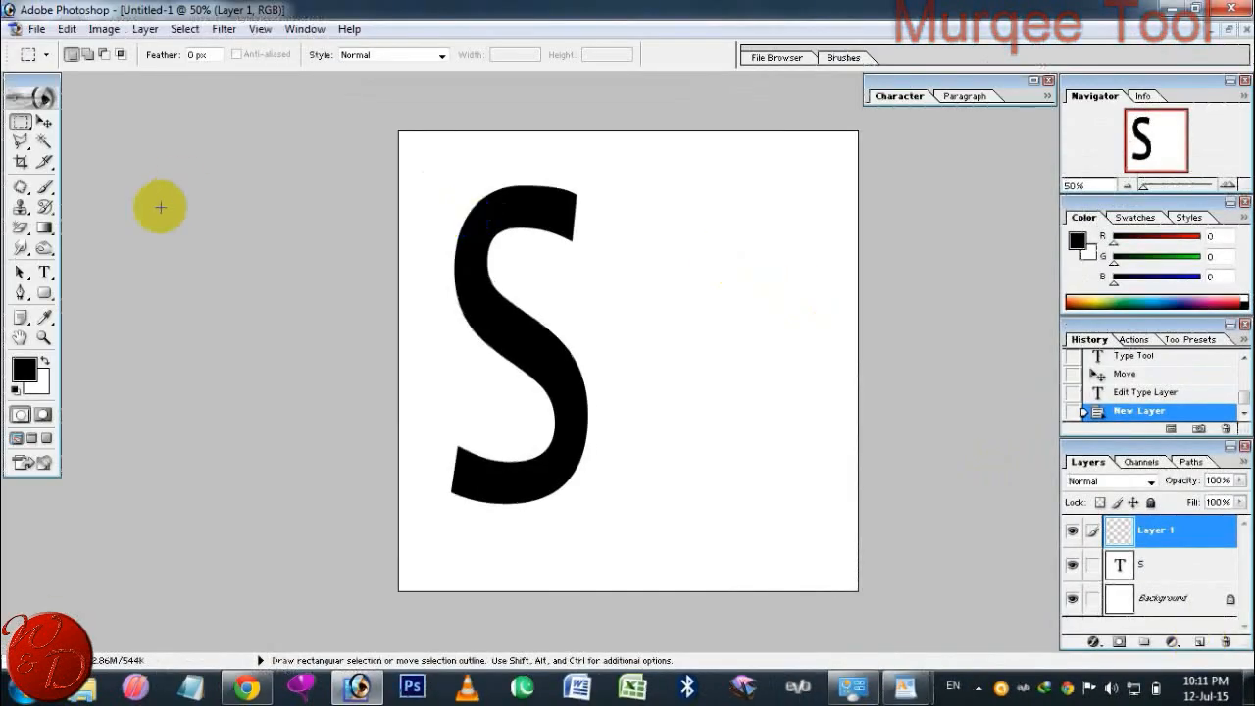
pyautogui.click(44, 272)
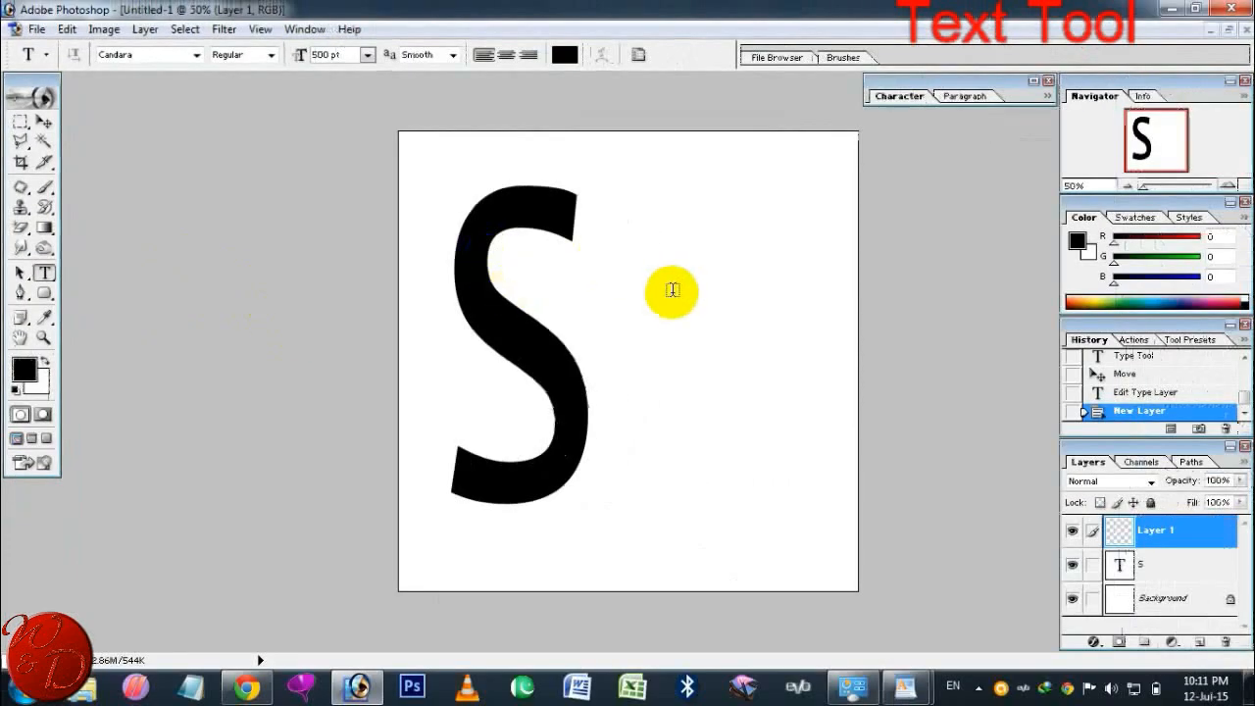
pyautogui.write('C')
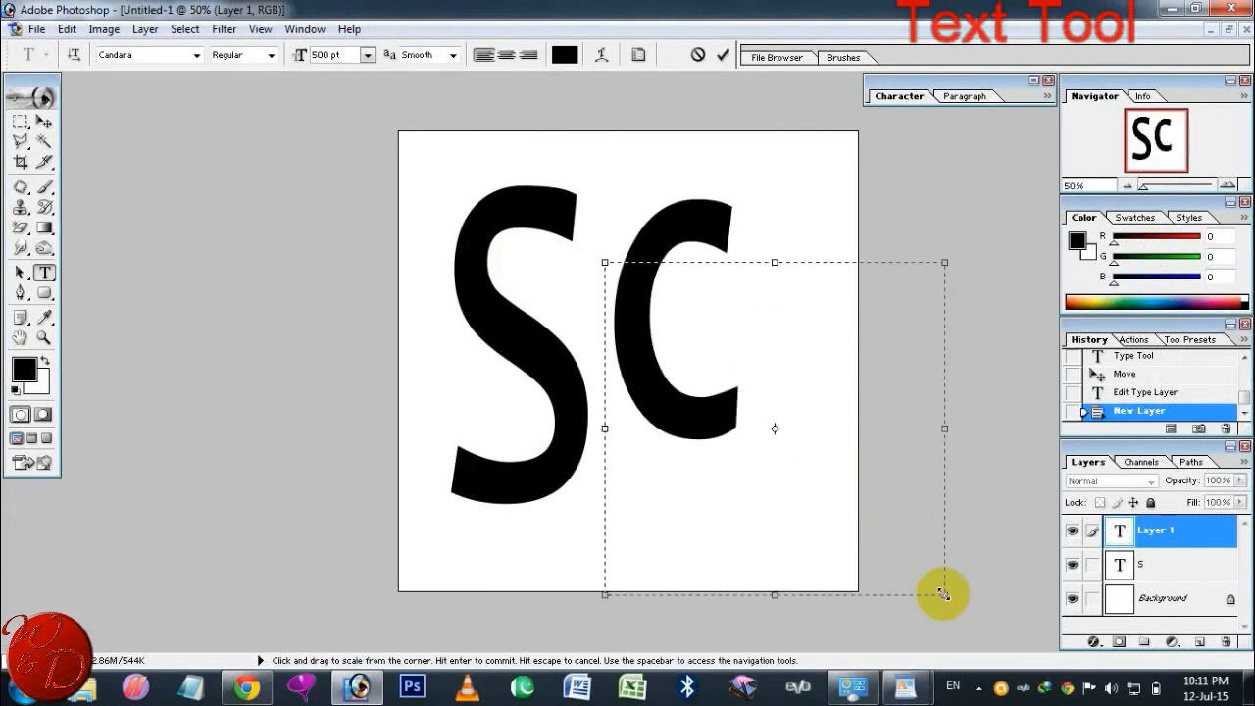
pyautogui.click(17, 125)
# Move and rotate the c so it closes the lower bowl of the S into a loop.
pyautogui.click(45, 121)
pyautogui.moveTo(686, 337); pyautogui.dragTo(599, 376)
pyautogui.moveTo(687, 286); pyautogui.dragTo(534, 453)
pyautogui.press('Return')
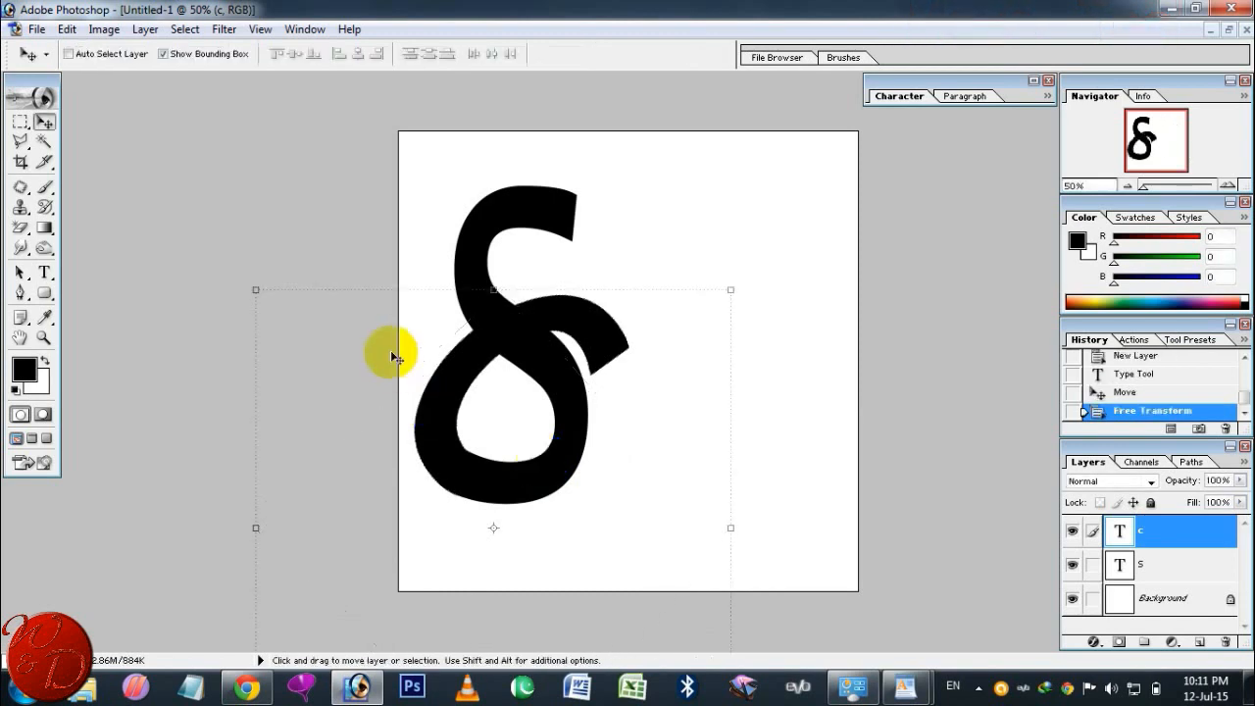
pyautogui.click(19, 123)
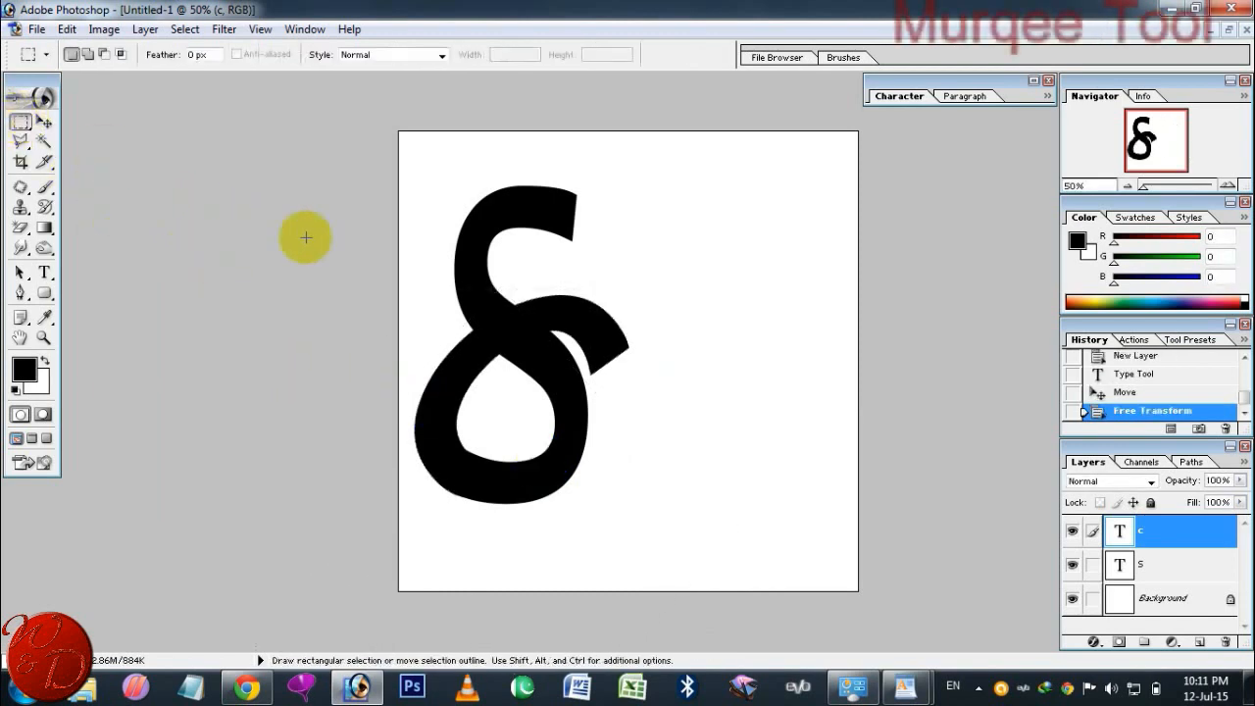
pyautogui.click(41, 122)
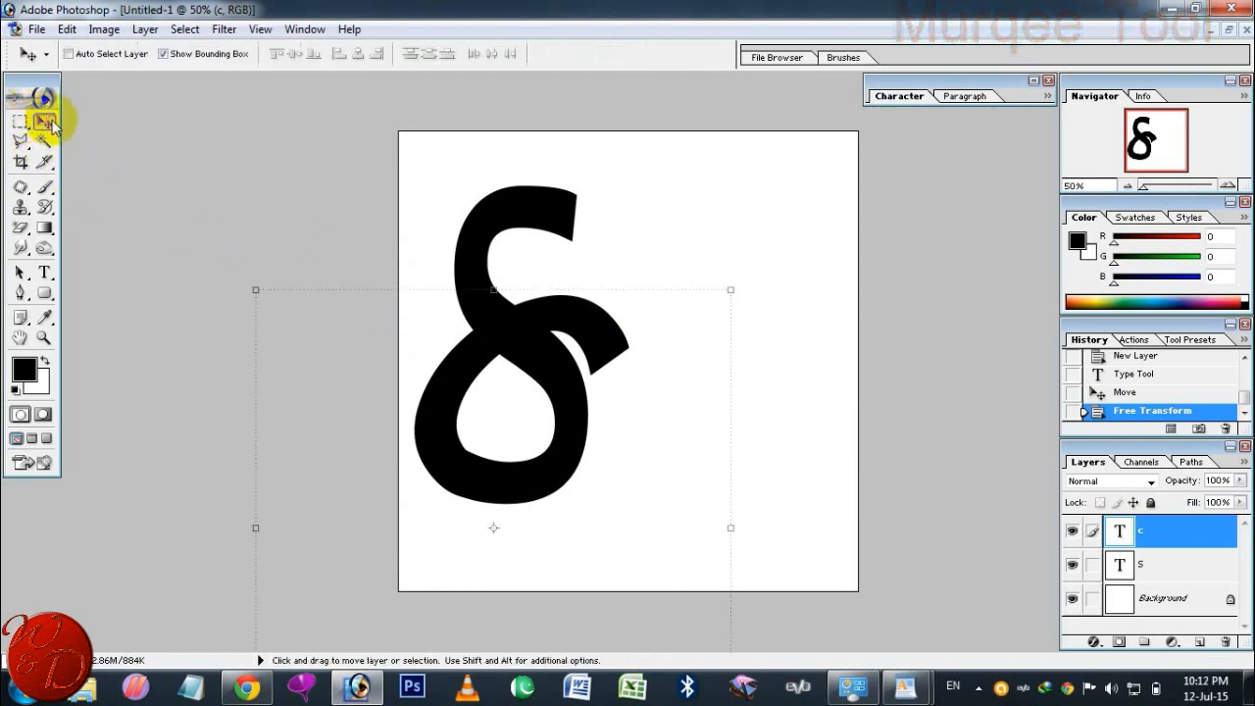
pyautogui.click(733, 514)
pyautogui.doubleClick(523, 325)
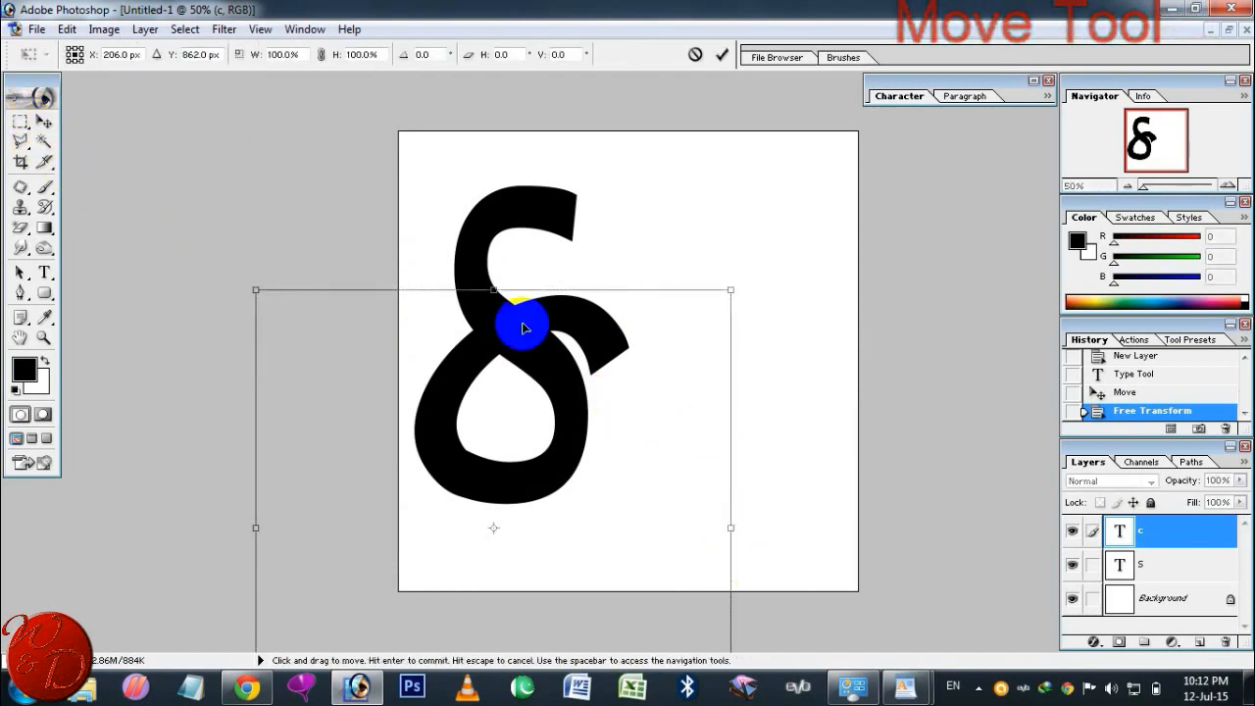
pyautogui.click(20, 122)
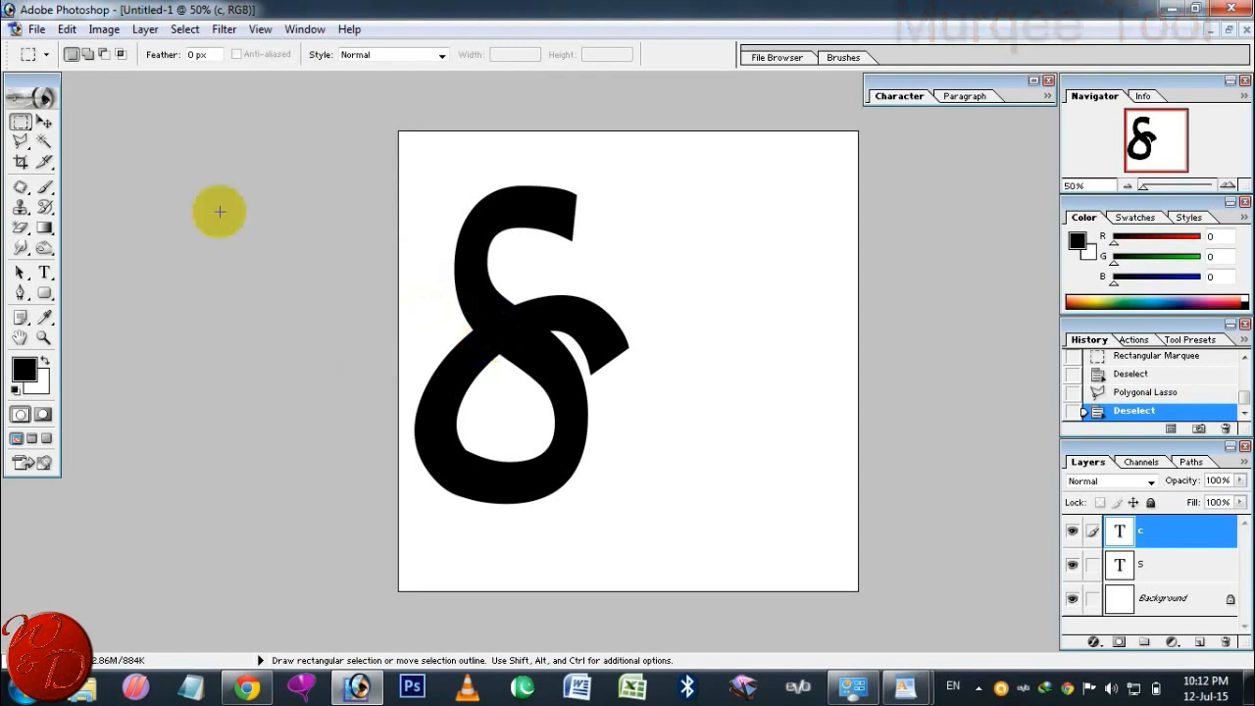
# Rasterize the c layer and erase its end that sticks out beyond the S, using a 100 px eraser.
pyautogui.moveTo(20, 228); pyautogui.dragTo(77, 257)
pyautogui.click(77, 234)
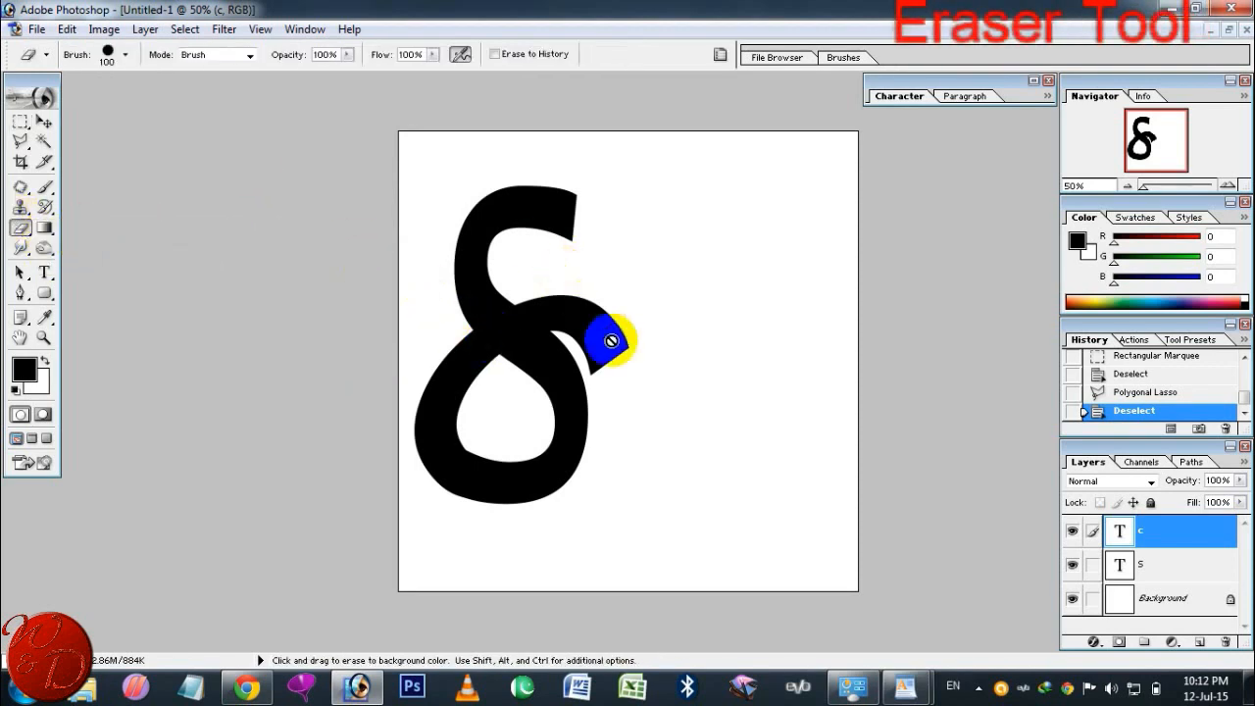
pyautogui.click(606, 333)
pyautogui.click(585, 277)
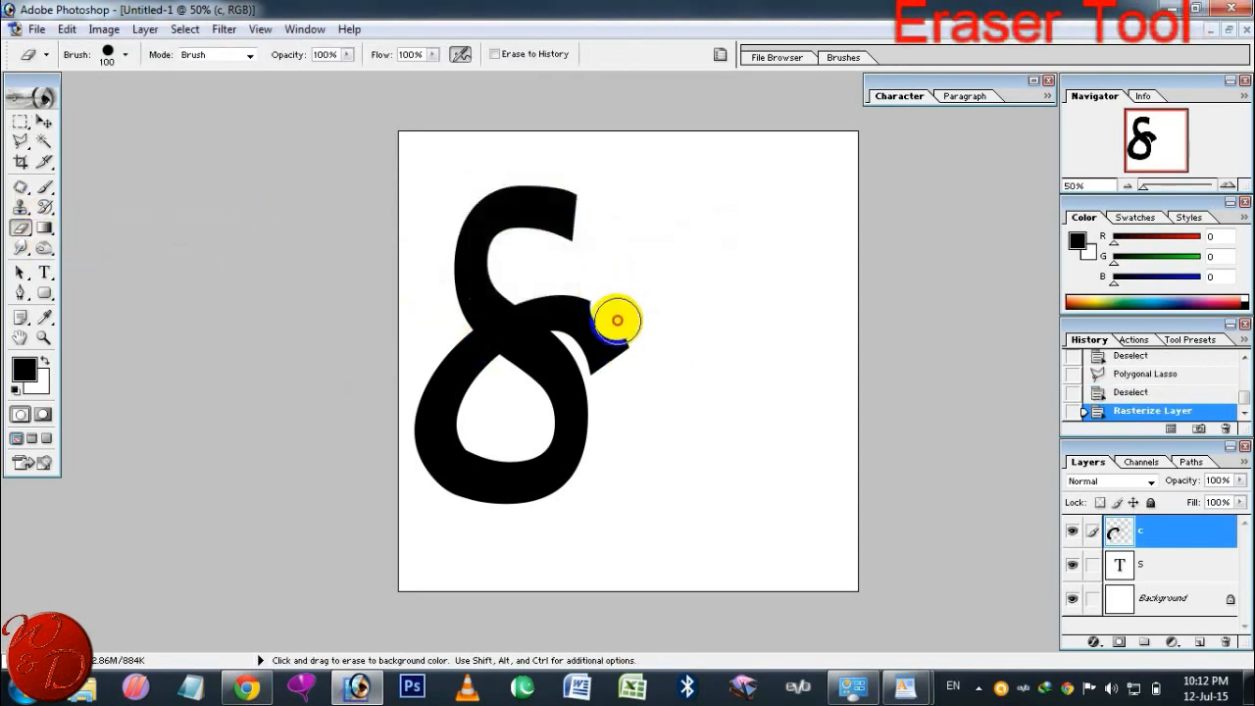
pyautogui.moveTo(588, 338)
pyautogui.mouseDown()
pyautogui.moveTo(568, 308)
pyautogui.moveTo(524, 291)
pyautogui.mouseUp()
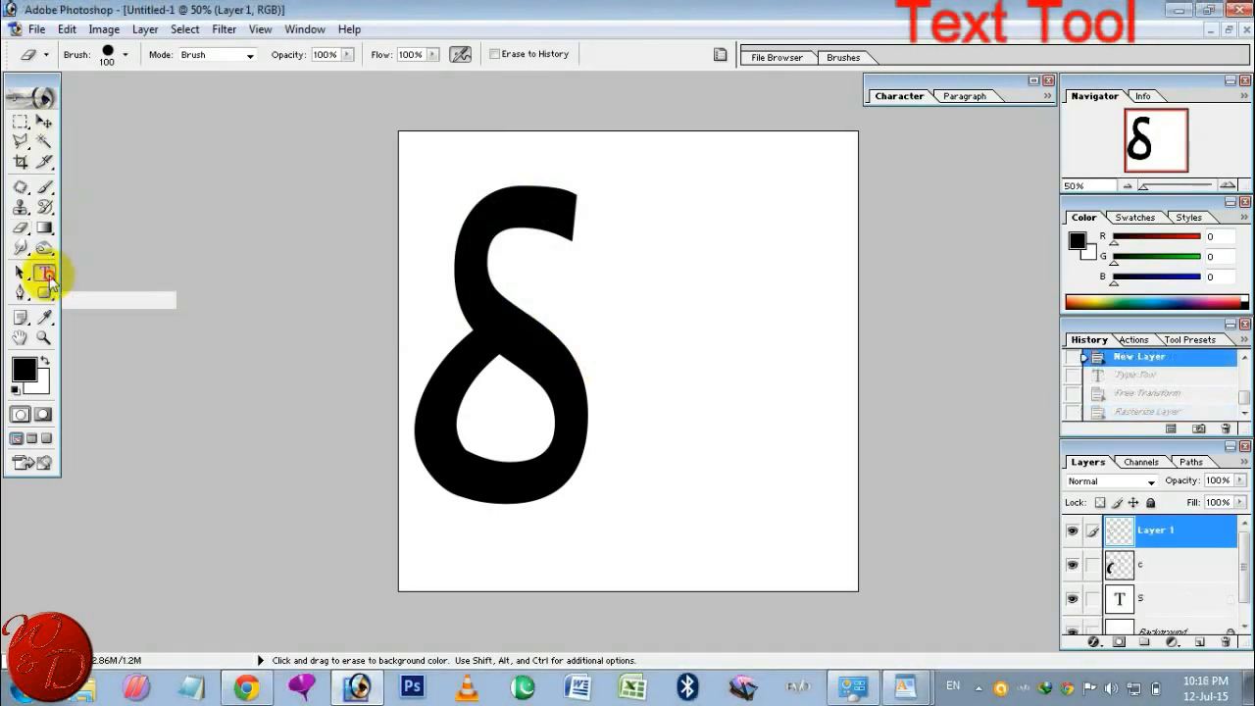
# Type a second letter c on the empty layer, beside the joined S shape.
pyautogui.click(45, 272)
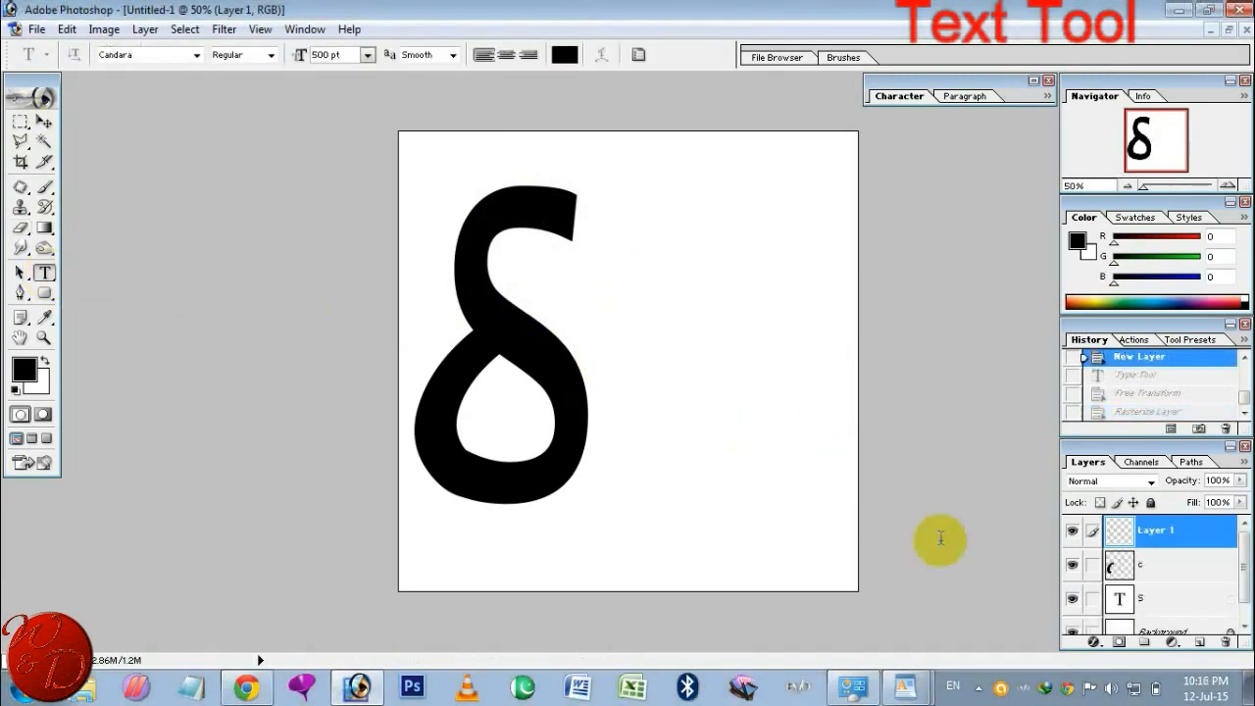
pyautogui.write('c')
pyautogui.click(44, 121)
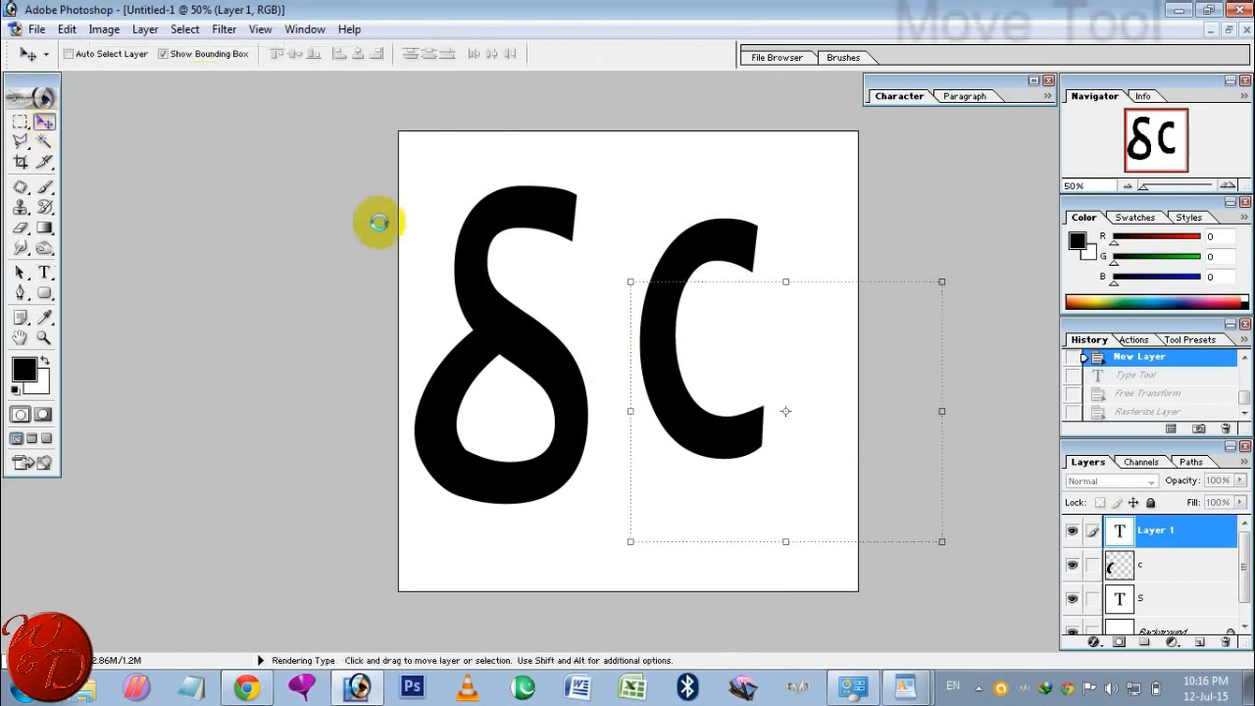
# Rotate the second c by about 151 degrees, scale it and place it as an arc springing from the middle of the S.
pyautogui.moveTo(717, 300); pyautogui.dragTo(925, 461)
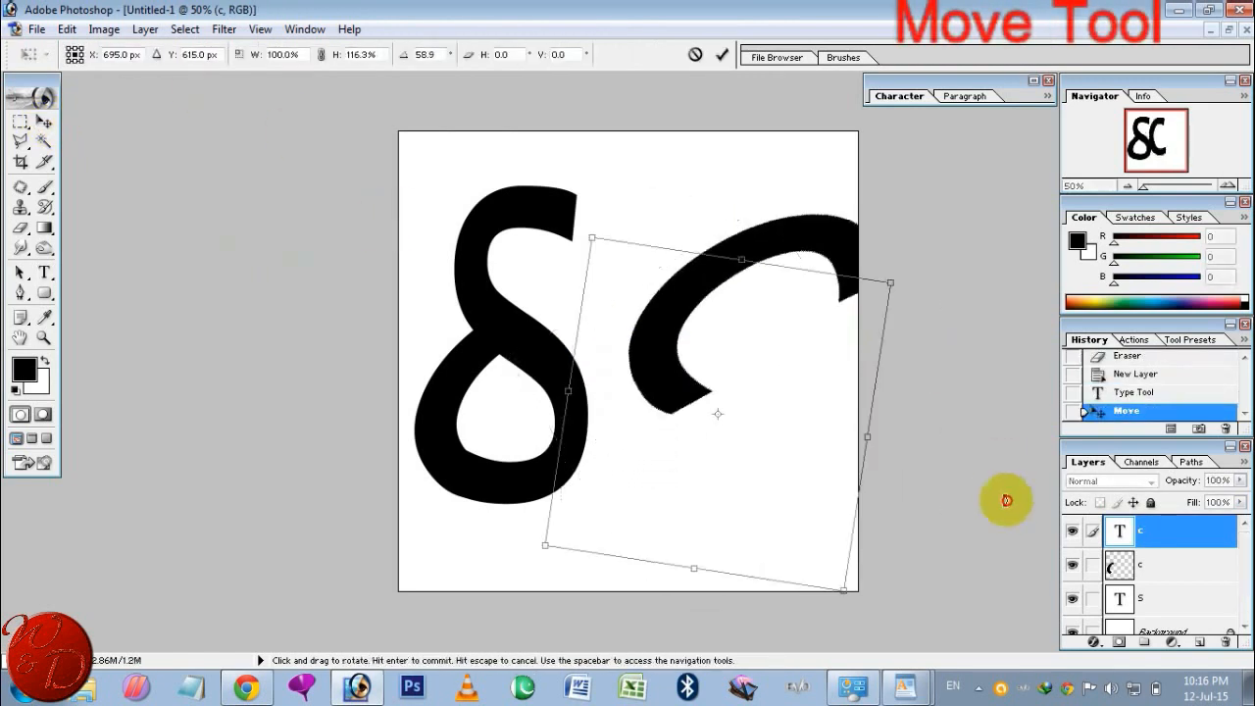
pyautogui.moveTo(781, 521); pyautogui.dragTo(606, 464)
pyautogui.moveTo(750, 275); pyautogui.dragTo(793, 442)
pyautogui.moveTo(616, 379); pyautogui.dragTo(510, 385)
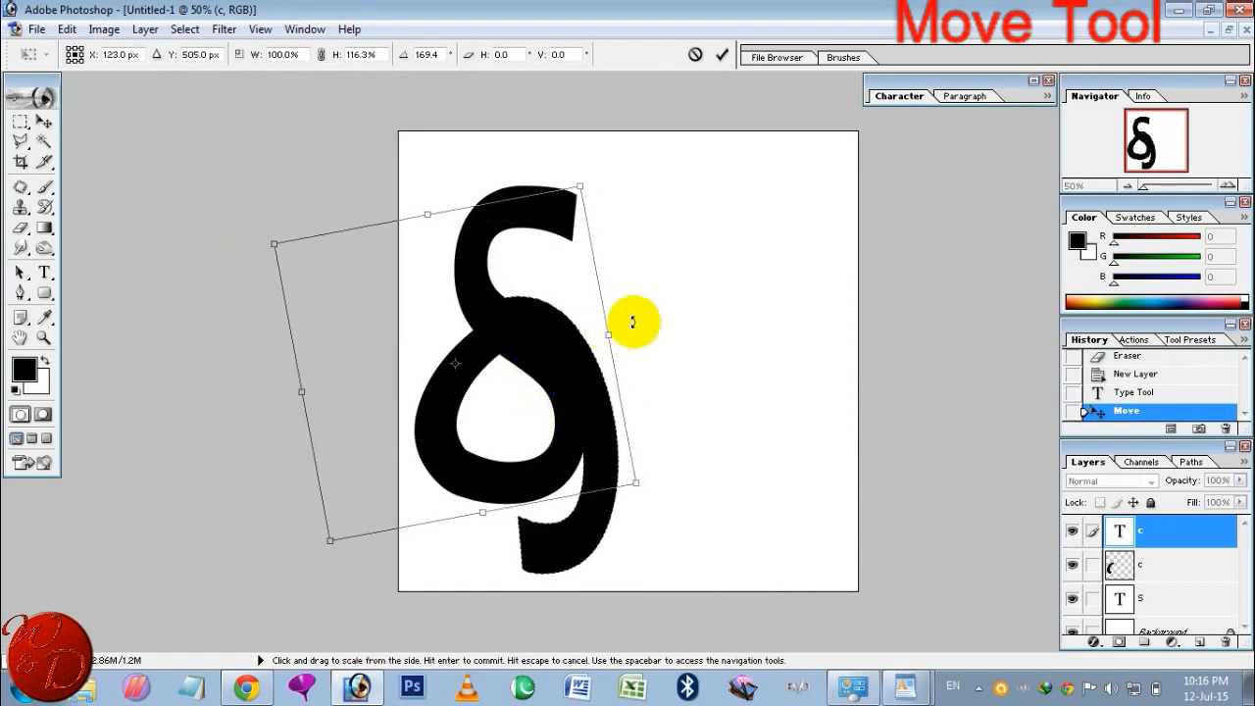
pyautogui.moveTo(638, 322); pyautogui.dragTo(647, 238)
pyautogui.moveTo(558, 415); pyautogui.dragTo(572, 436)
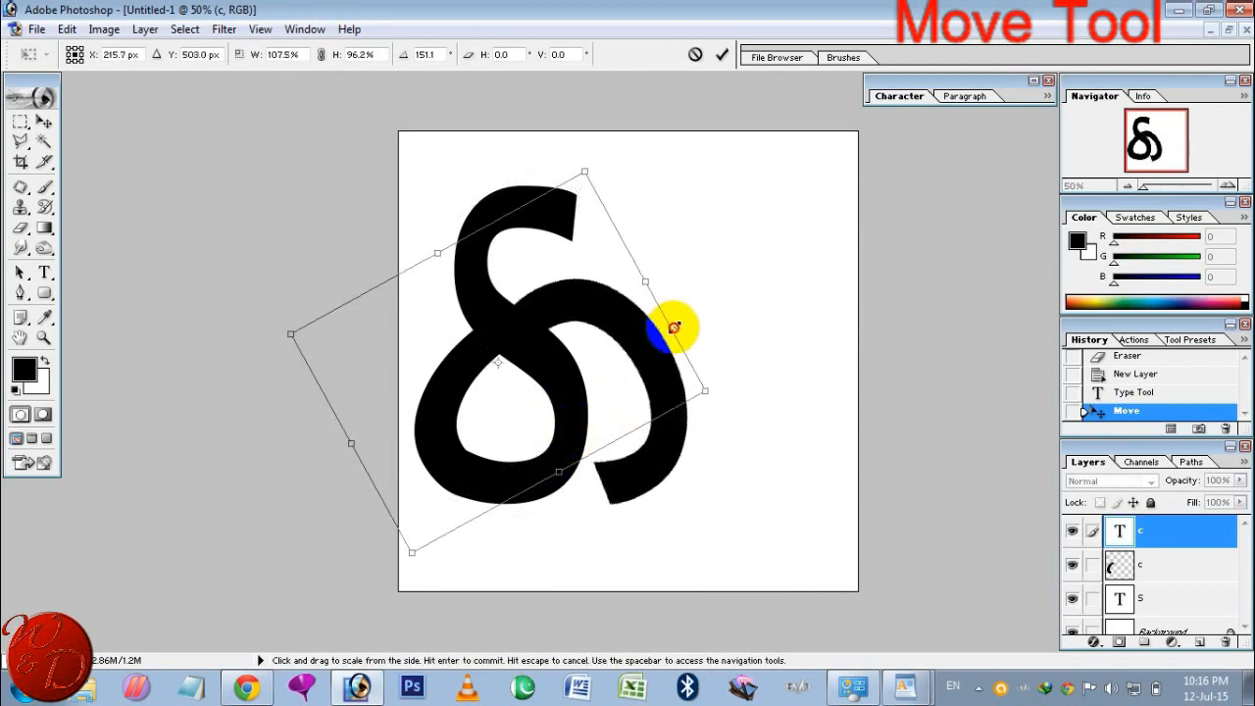
pyautogui.press('Return')
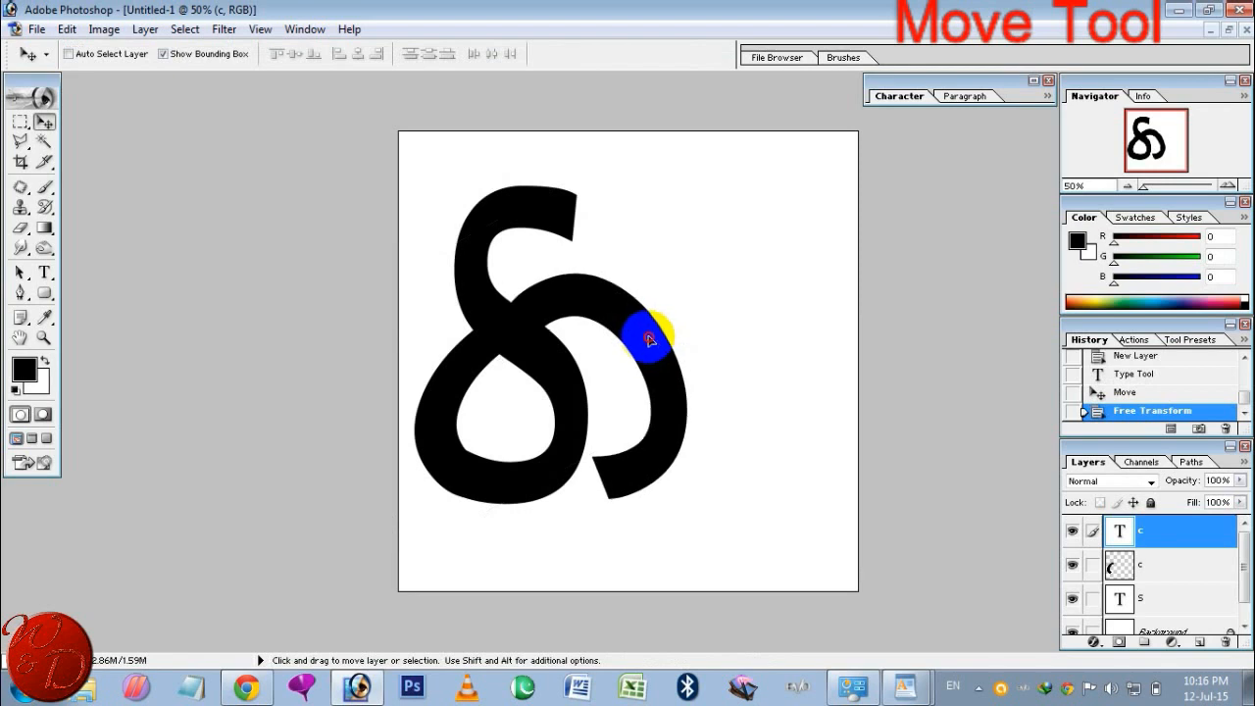
# Refine the second c by rotating it about 11 degrees further and widening it to about 108%, keeping its start on the S.
pyautogui.moveTo(649, 338); pyautogui.dragTo(644, 337)
pyautogui.moveTo(723, 341); pyautogui.dragTo(729, 351)
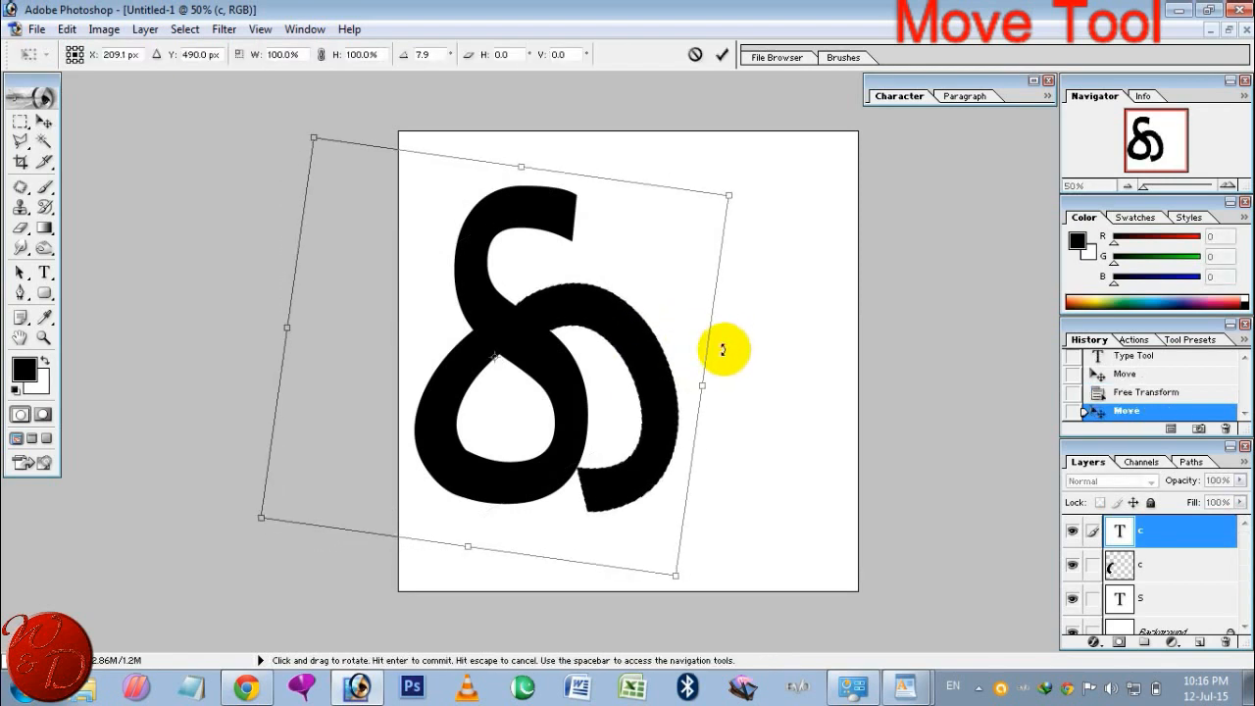
pyautogui.moveTo(701, 386)
pyautogui.mouseDown()
pyautogui.moveTo(734, 385)
pyautogui.moveTo(678, 387)
pyautogui.mouseUp()
pyautogui.moveTo(743, 348); pyautogui.dragTo(687, 379)
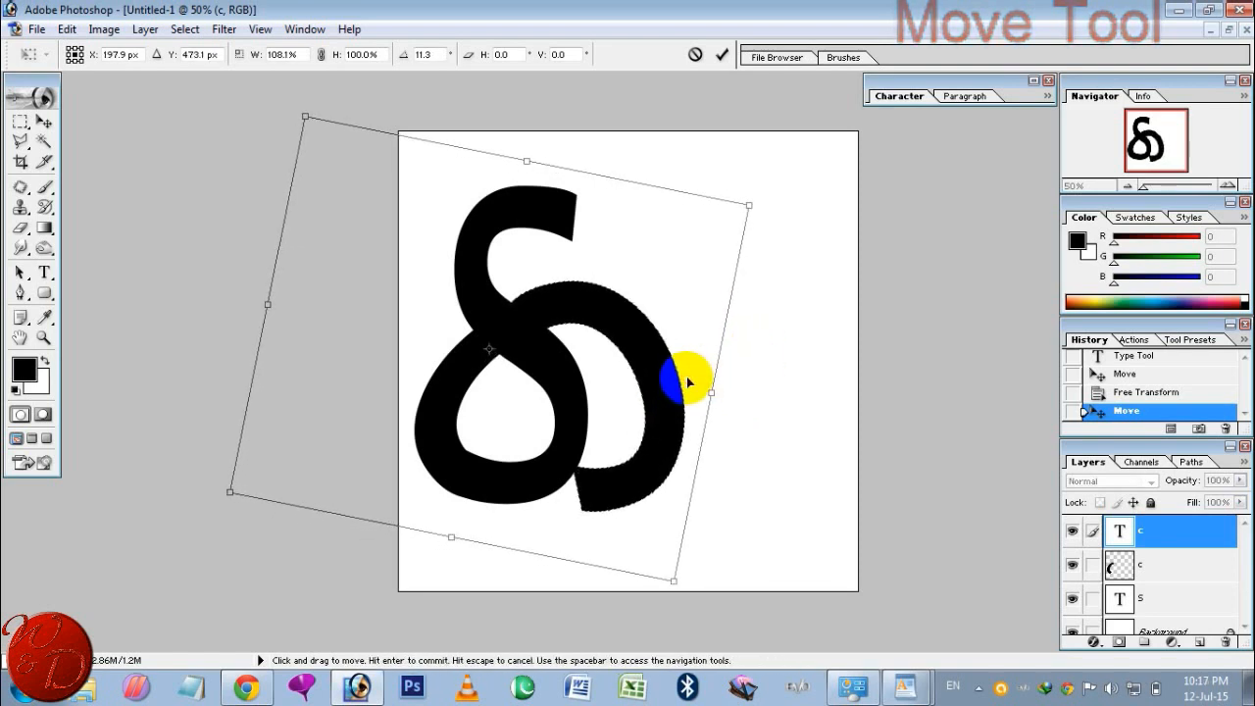
pyautogui.press('Return')
pyautogui.click(20, 122)
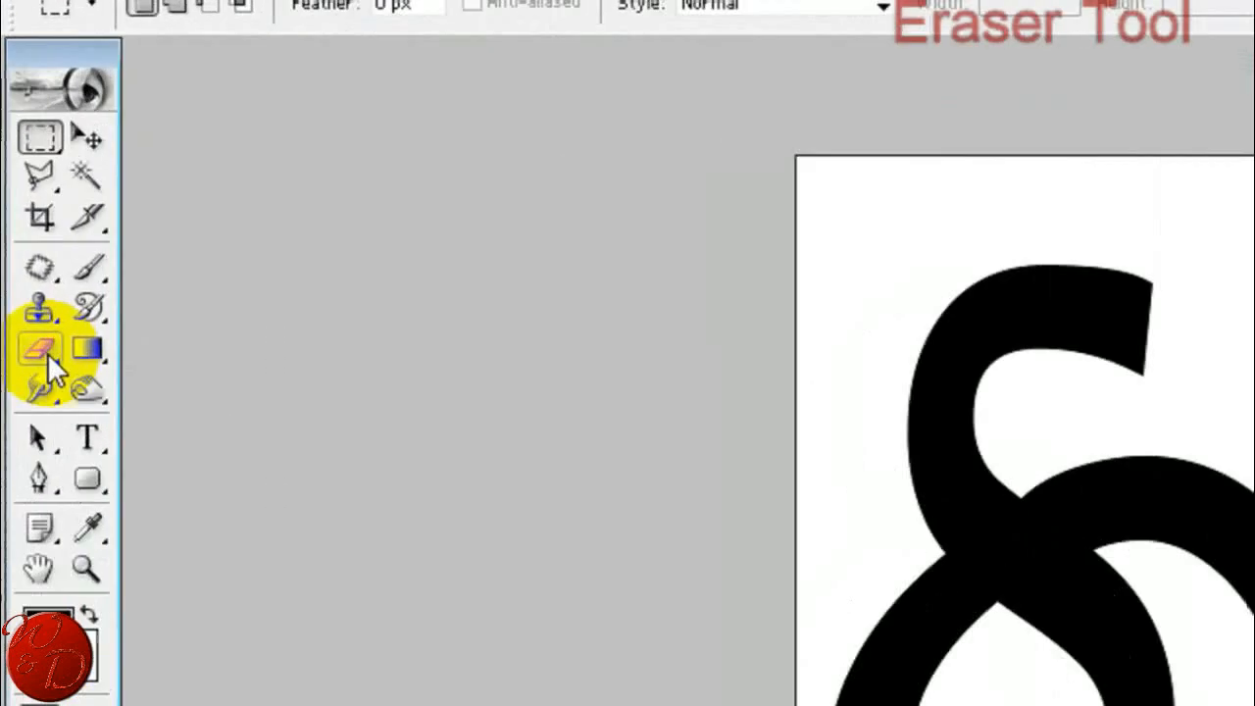
# Rasterize the second c and erase its lower hook so the arc ends in a flat edge.
pyautogui.click(21, 228)
pyautogui.click(645, 395)
pyautogui.click(600, 280)
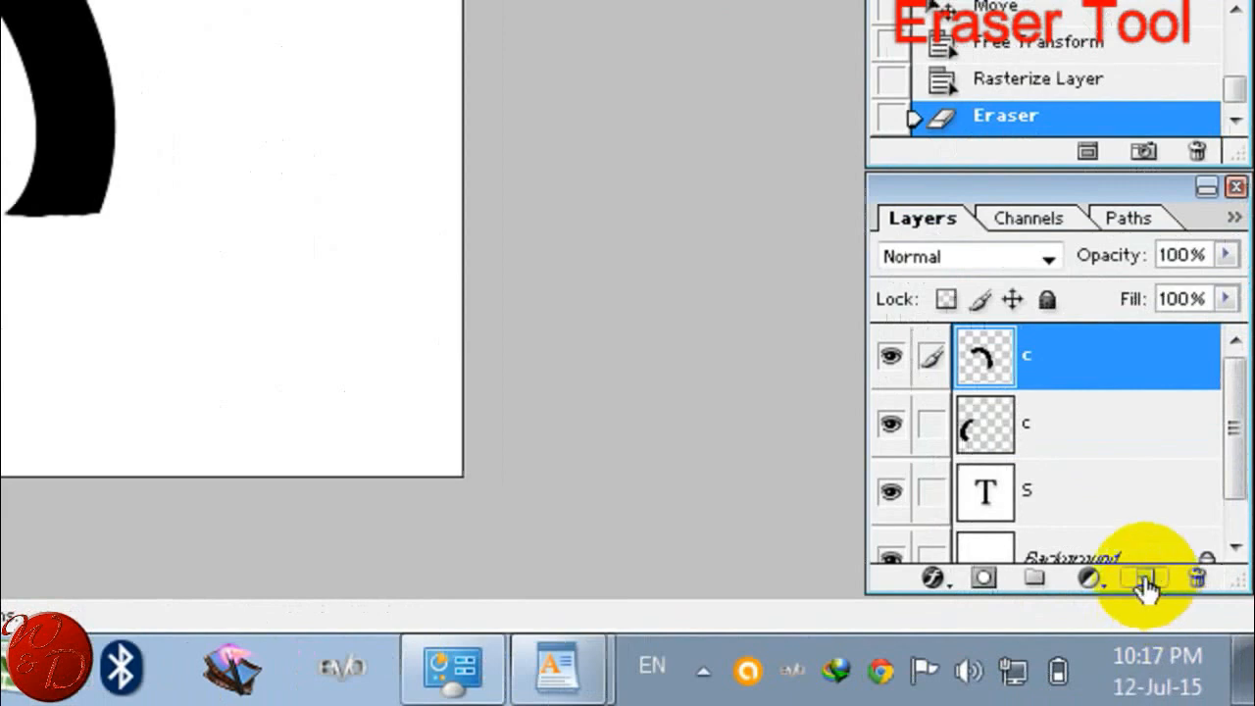
# Add a hyphen as text on a new layer and move it to the lower end of the arc.
pyautogui.click(1200, 642)
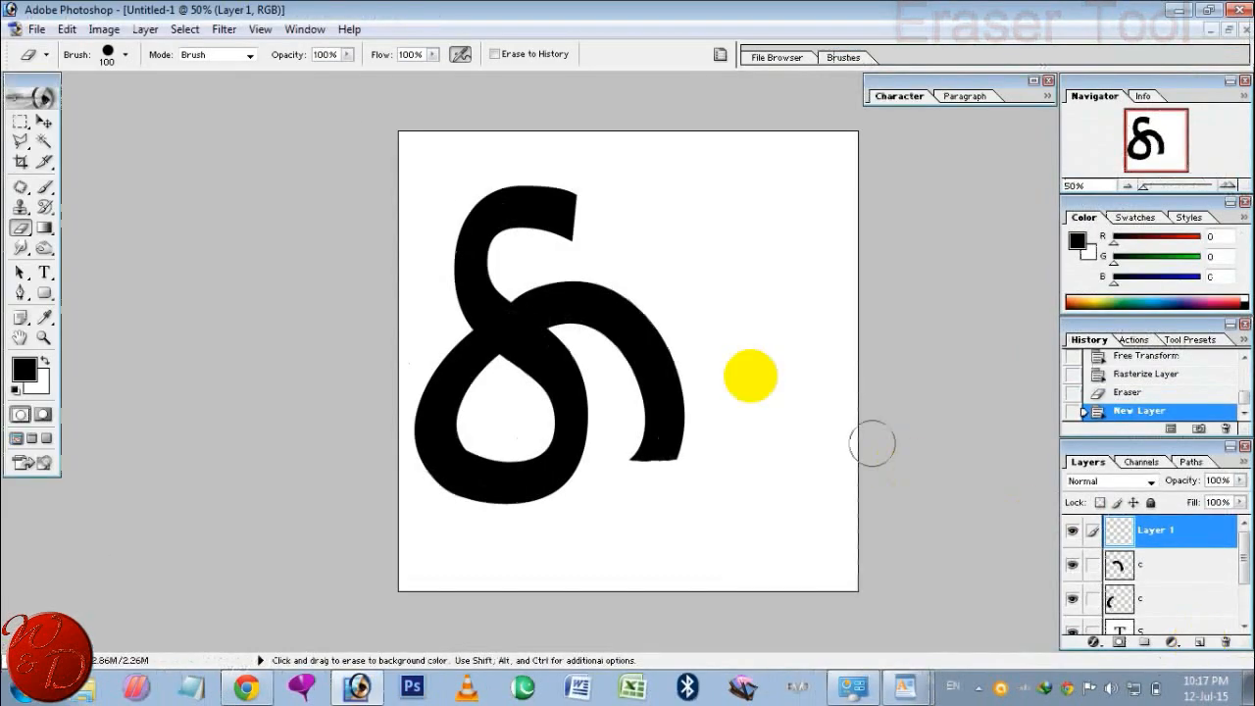
pyautogui.click(44, 273)
pyautogui.moveTo(618, 218); pyautogui.dragTo(783, 298)
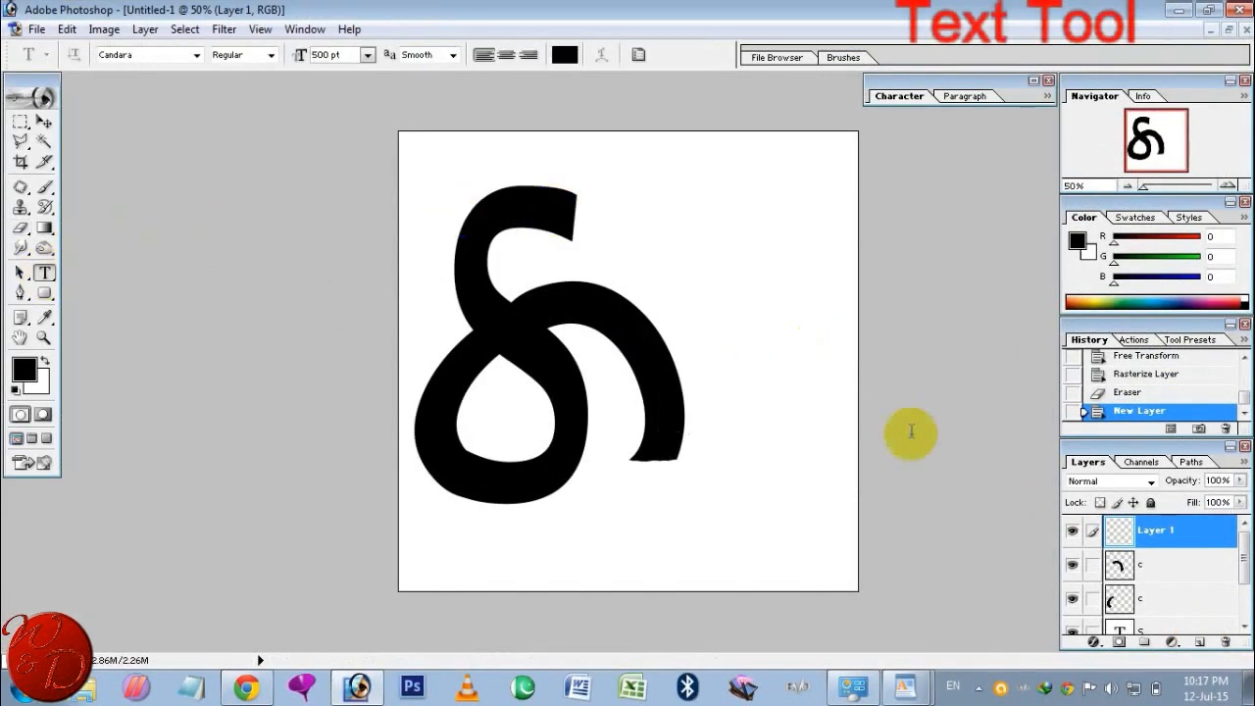
pyautogui.click(44, 121)
pyautogui.moveTo(706, 392); pyautogui.dragTo(645, 471)
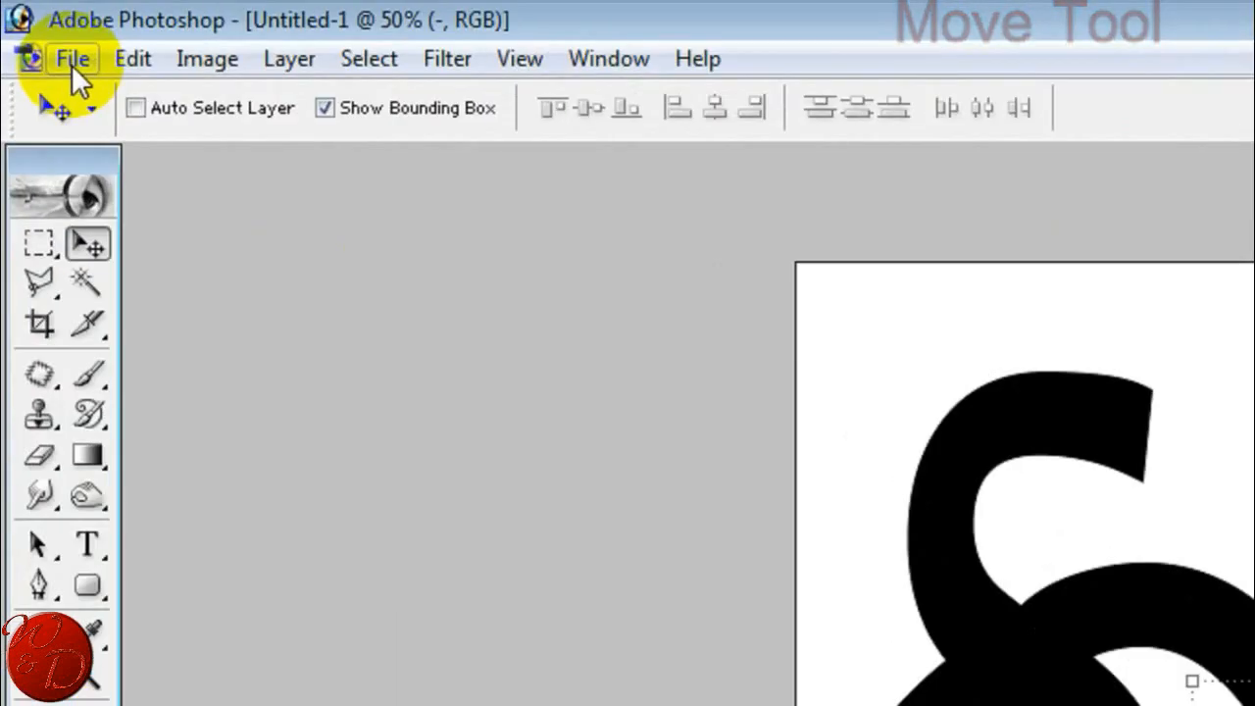
# Save the logo as a PNG file named Satti Arts with interlacing set to None.
pyautogui.click(36, 29)
pyautogui.click(141, 393)
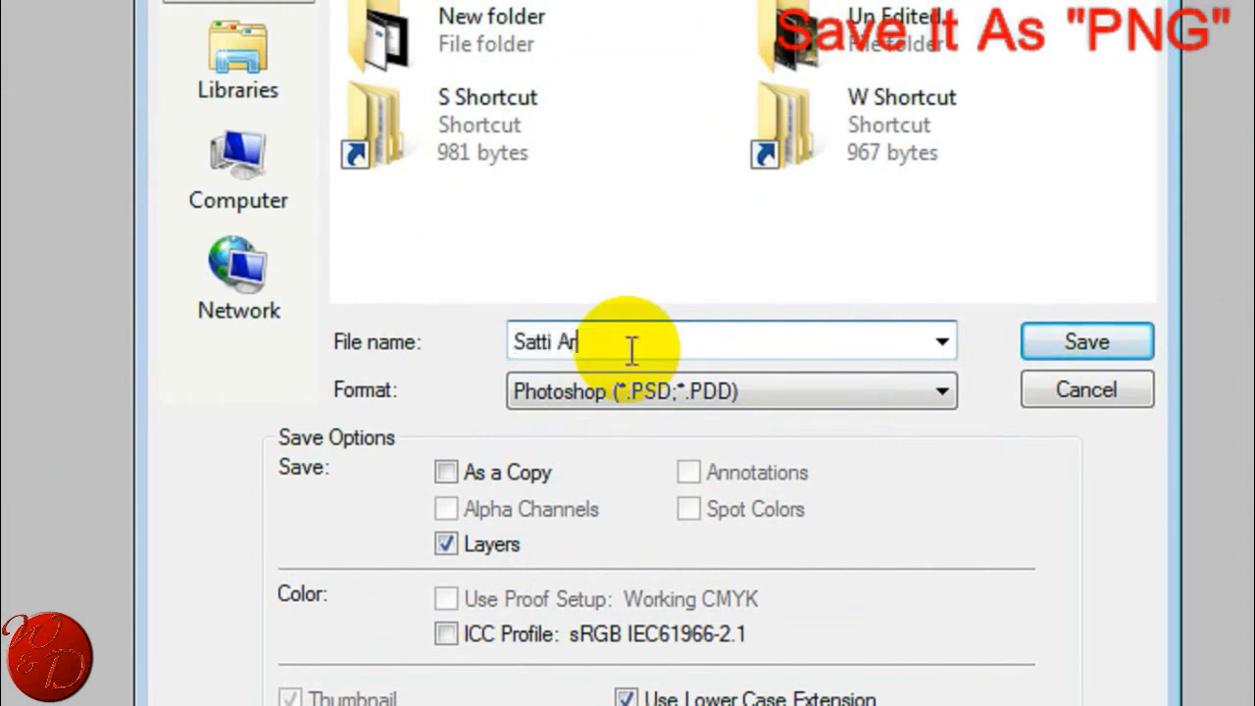
pyautogui.click(677, 392)
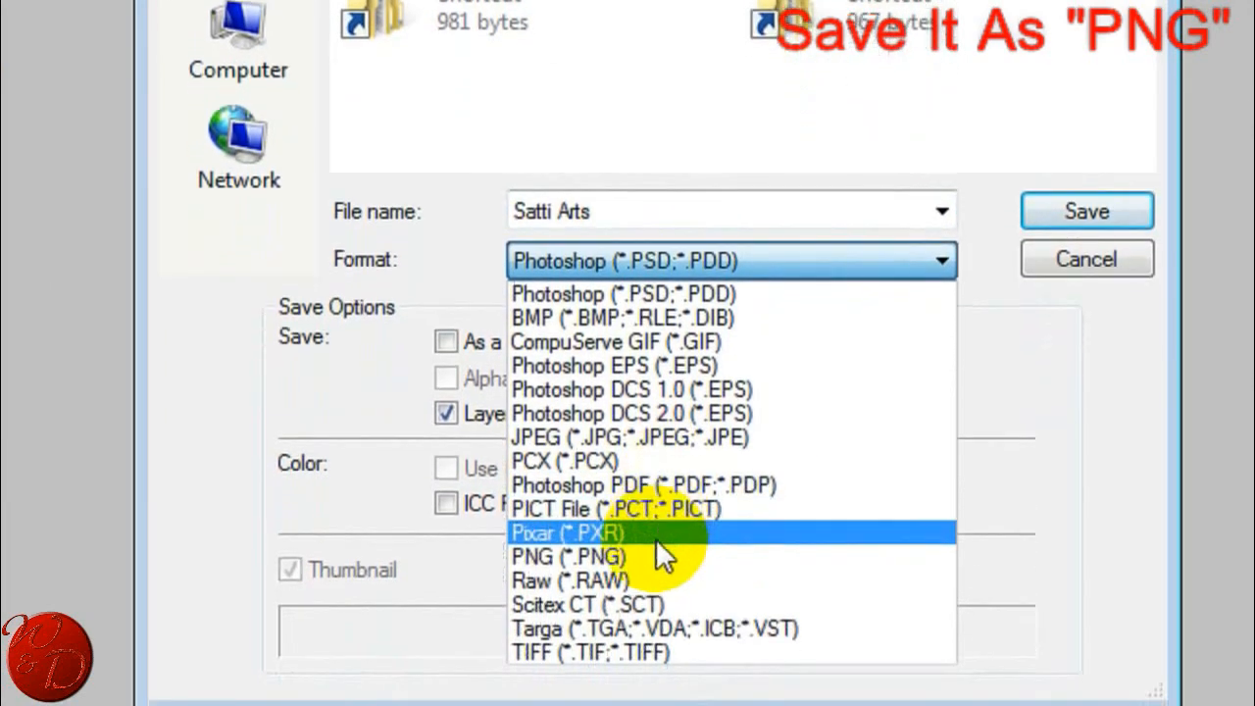
pyautogui.click(653, 529)
pyautogui.click(1078, 196)
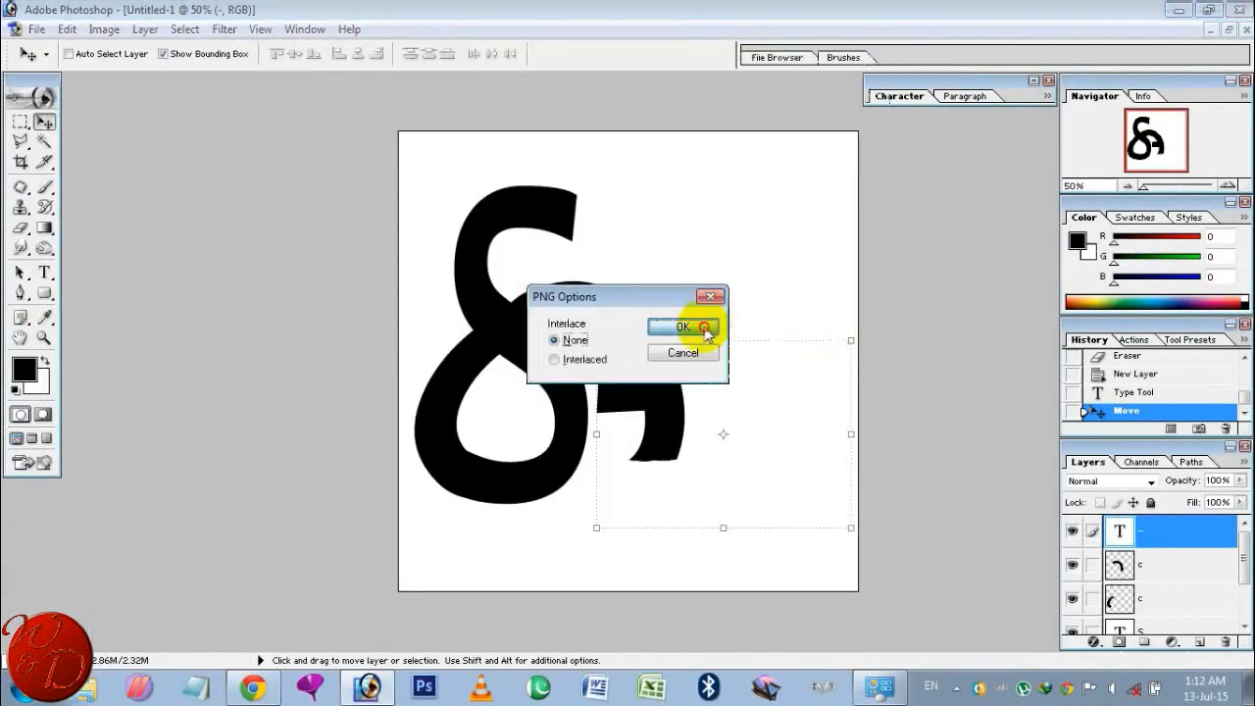
pyautogui.click(700, 325)
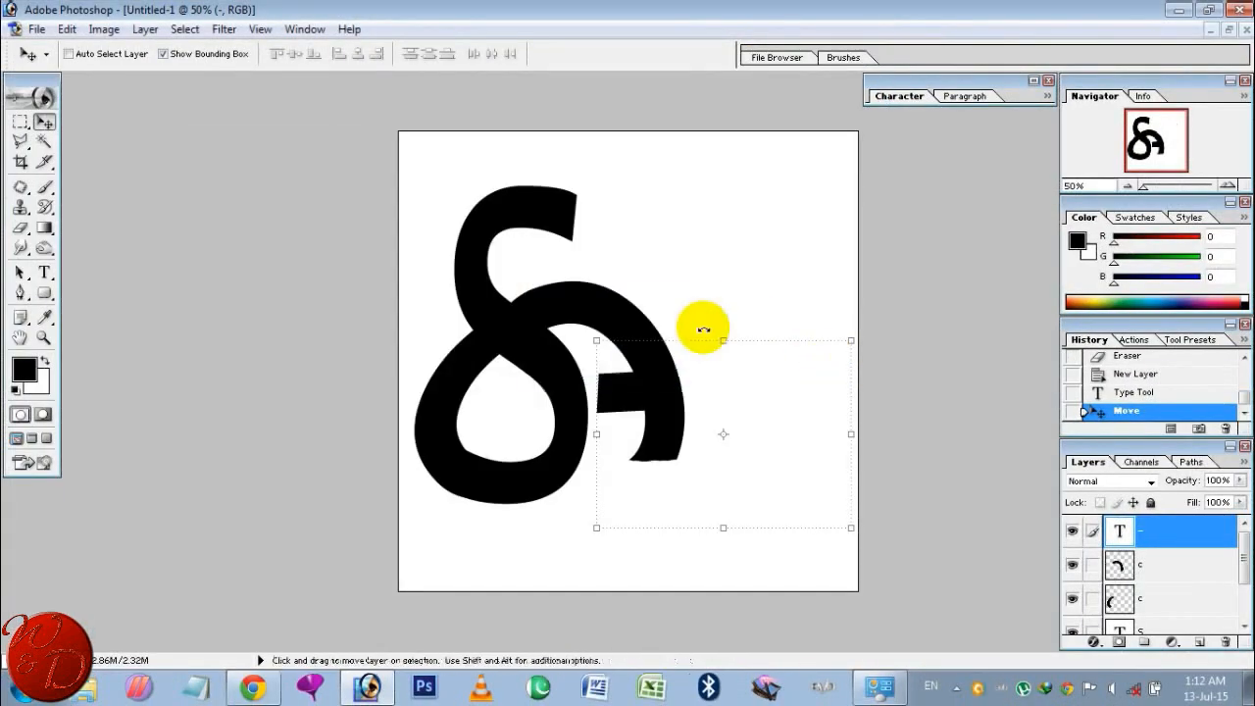
# Open the saved Satti Arts image from the desktop in Photoshop as a separate maximized document.
pyautogui.click(1228, 29)
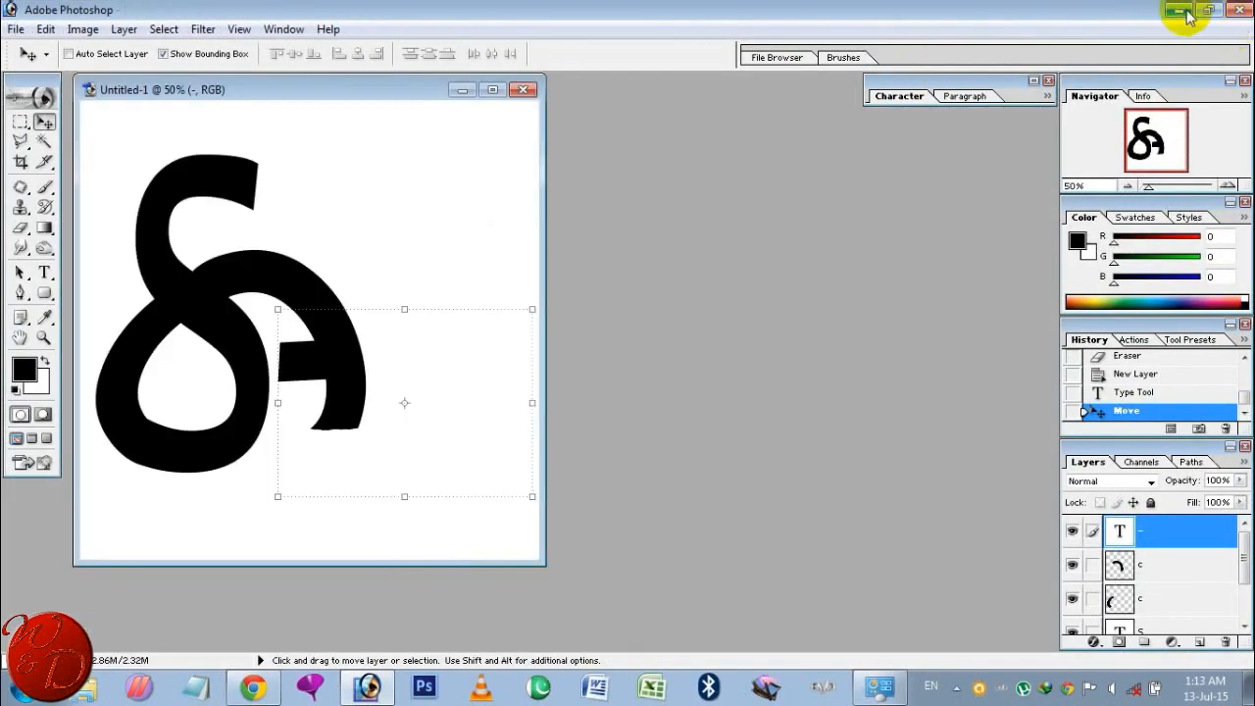
pyautogui.click(1180, 9)
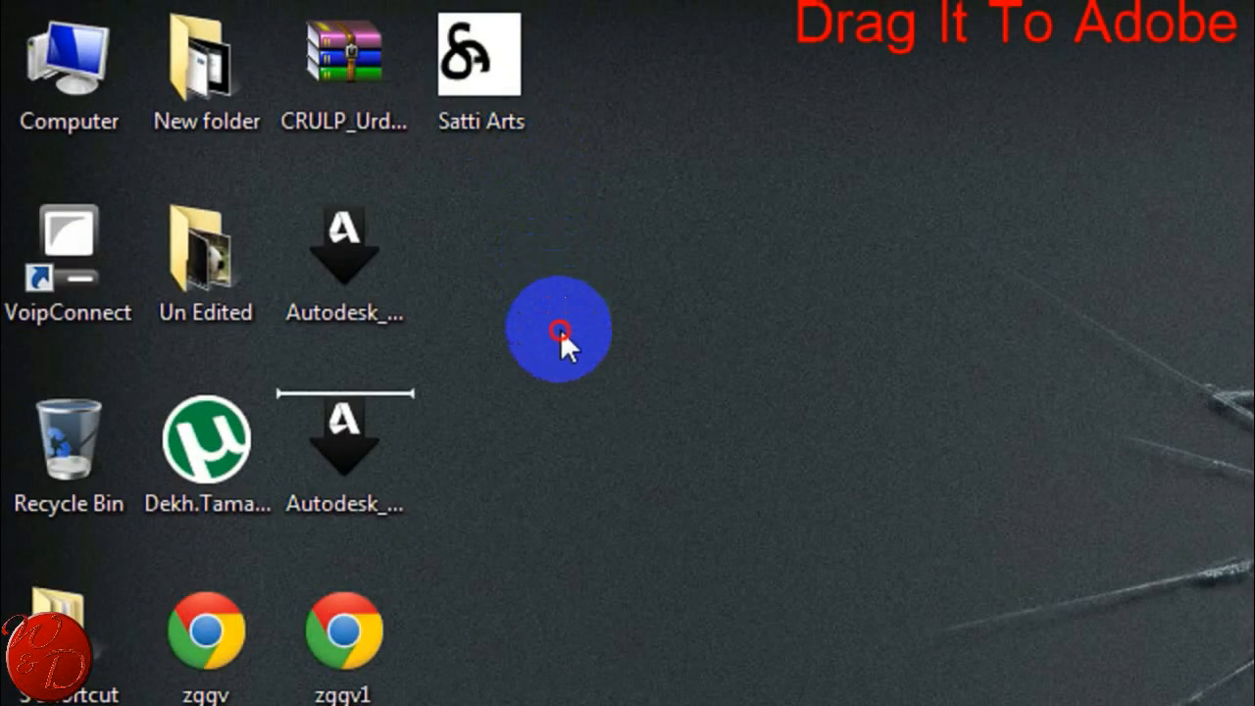
pyautogui.moveTo(612, 425)
pyautogui.mouseDown()
pyautogui.moveTo(732, 517)
pyautogui.moveTo(759, 614)
pyautogui.mouseUp()
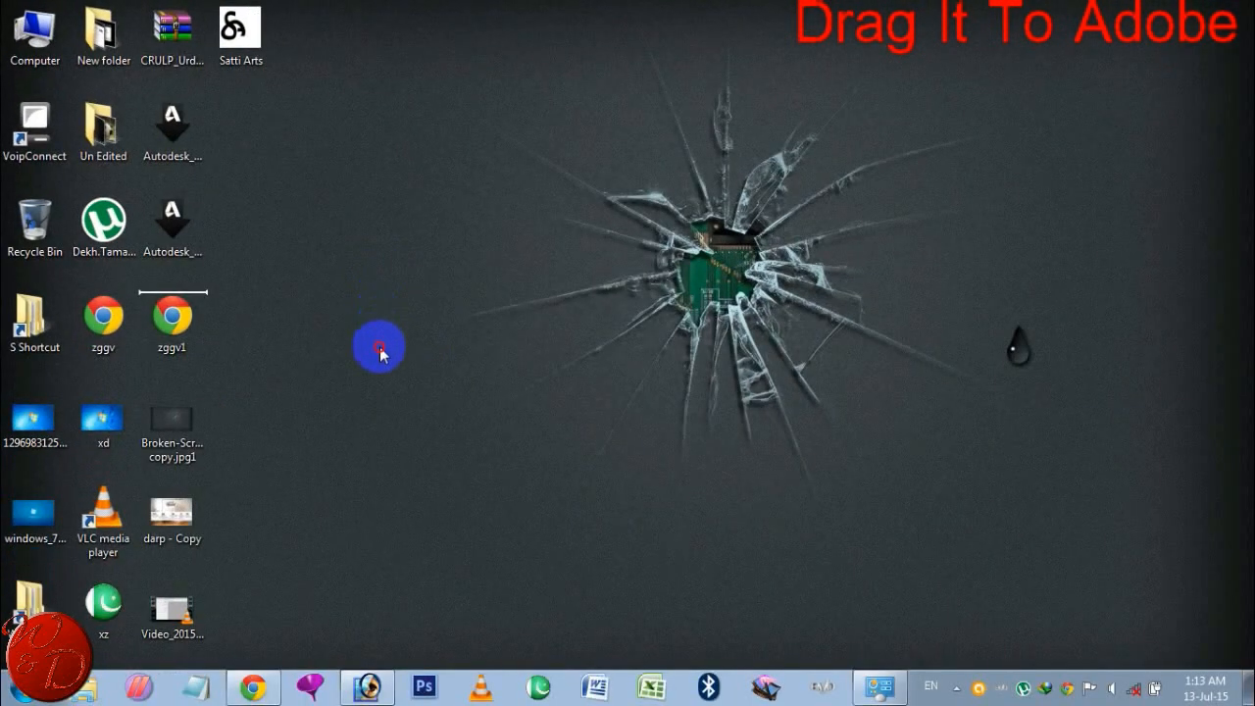
pyautogui.moveTo(378, 438); pyautogui.dragTo(631, 342)
pyautogui.click(501, 97)
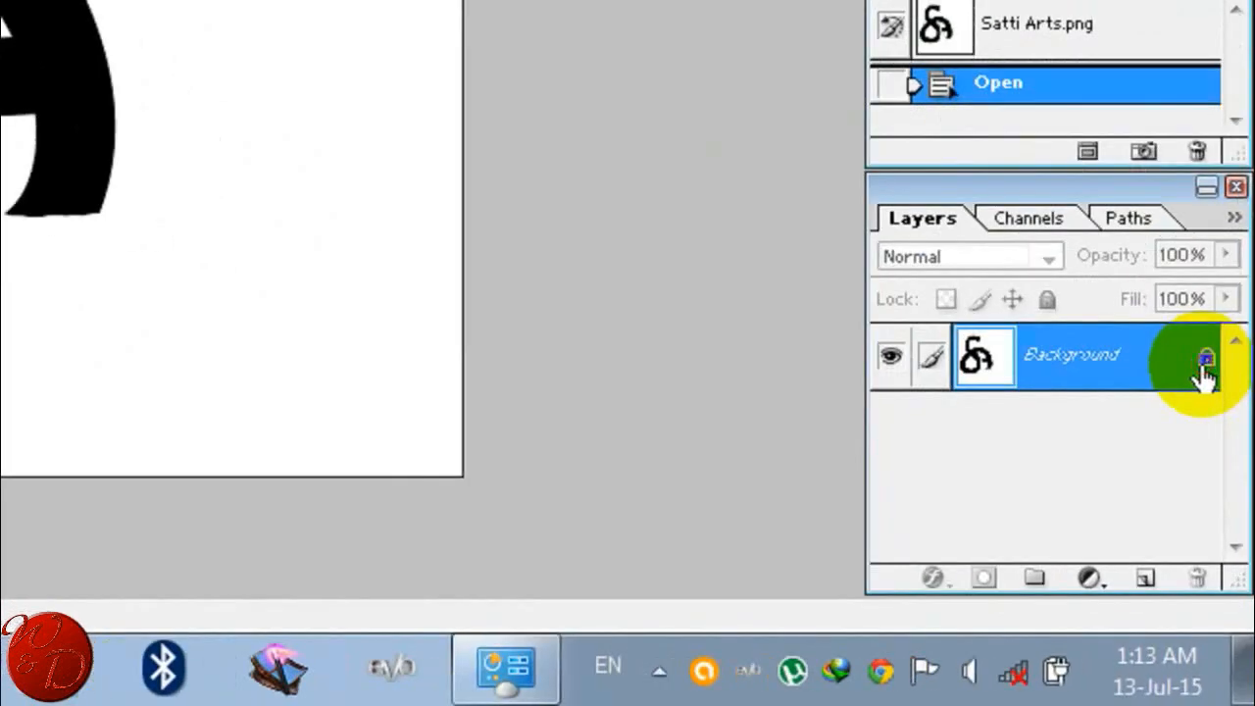
# Unlock the Background layer to erase all its white with the Magic Eraser, and move the logo to the canvas centre.
pyautogui.doubleClick(1231, 539)
pyautogui.press('Return')
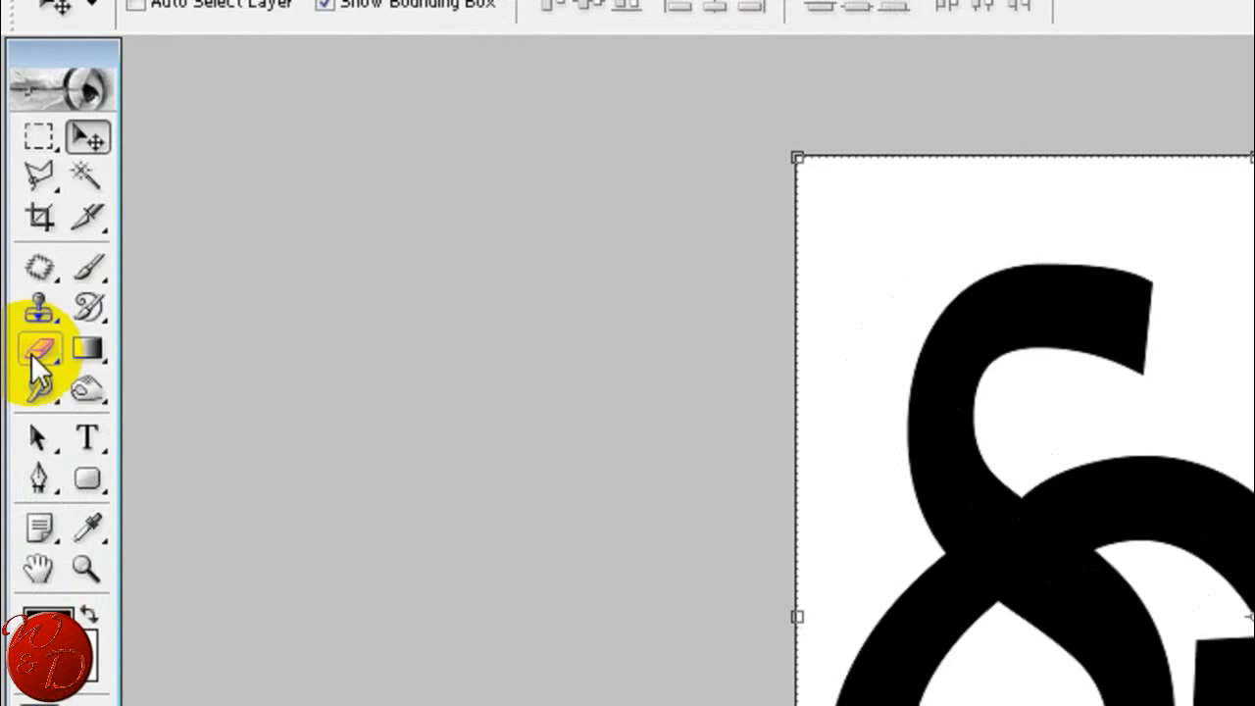
pyautogui.moveTo(20, 229); pyautogui.dragTo(78, 263)
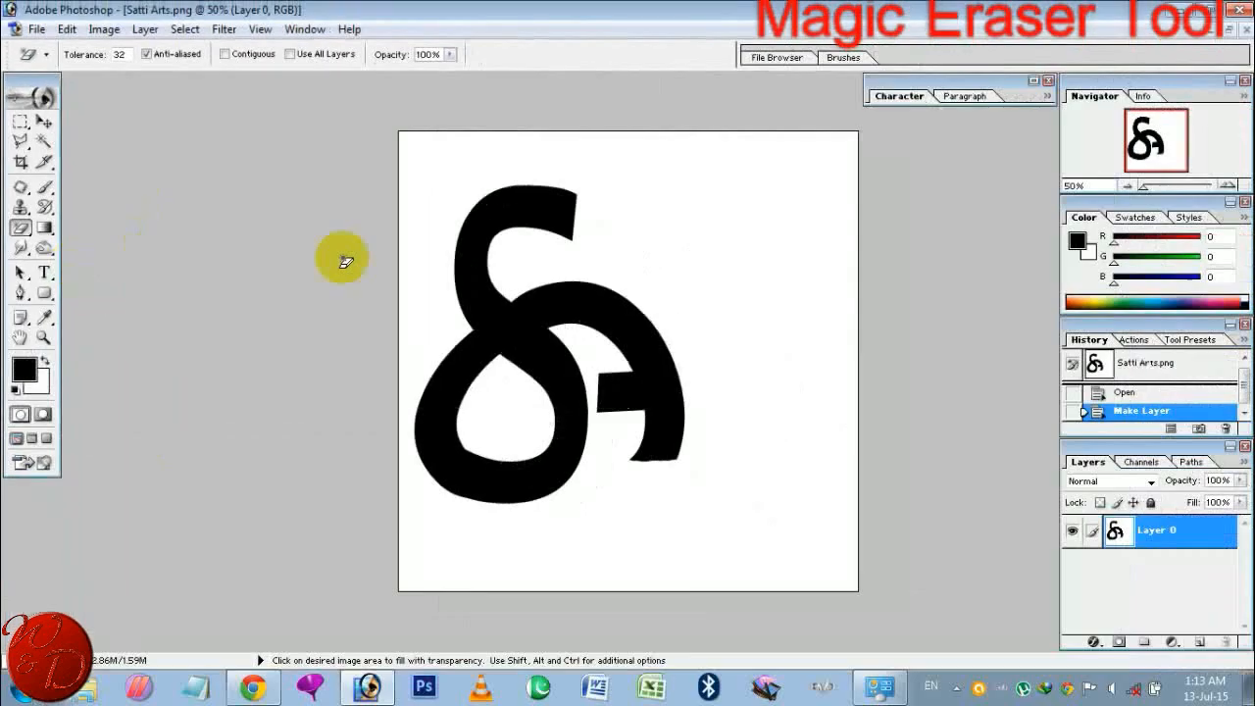
pyautogui.click(636, 247)
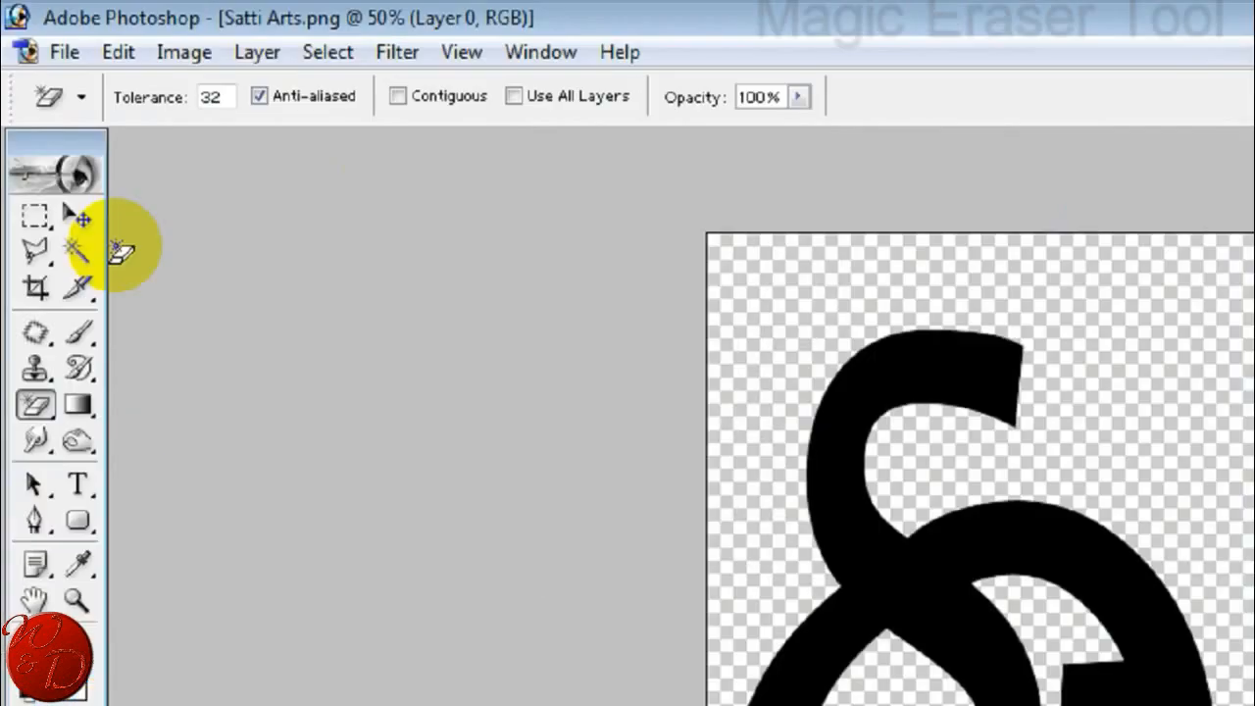
pyautogui.click(44, 120)
pyautogui.moveTo(597, 266); pyautogui.dragTo(684, 288)
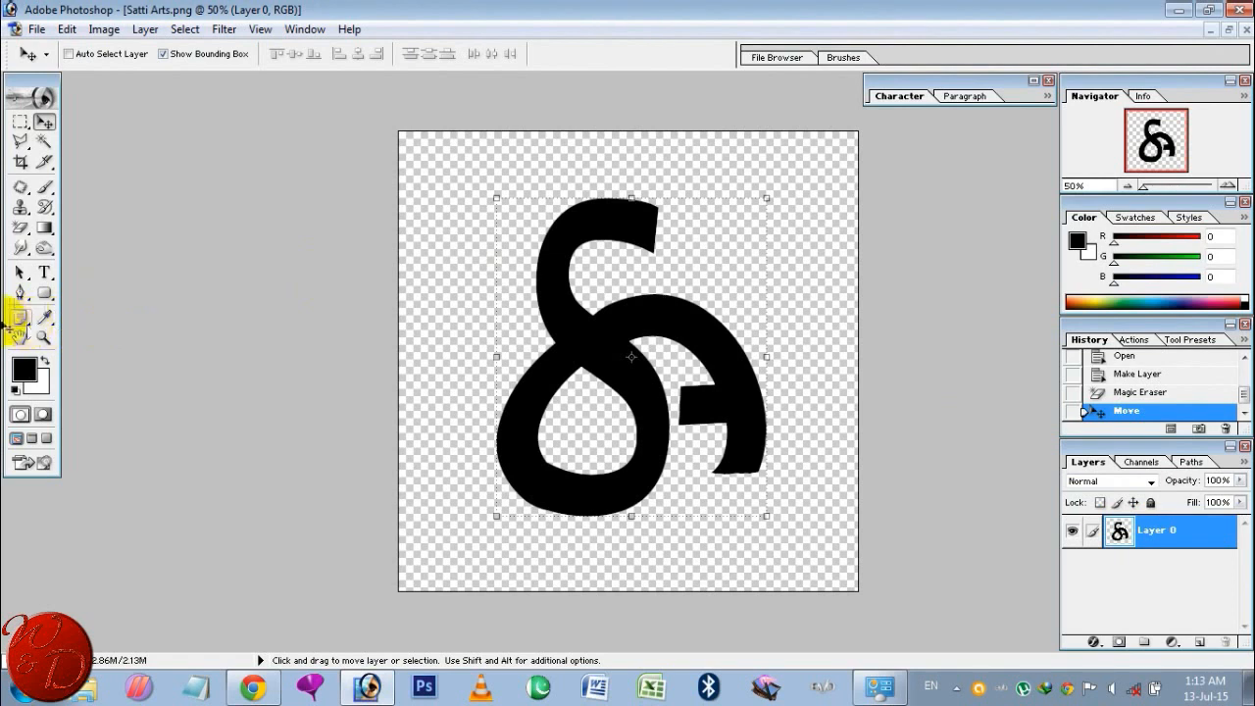
# Select the lettering with the Magic Wand, fill it with a black-to-white linear gradient from upper left to lower right, and deselect.
pyautogui.click(44, 142)
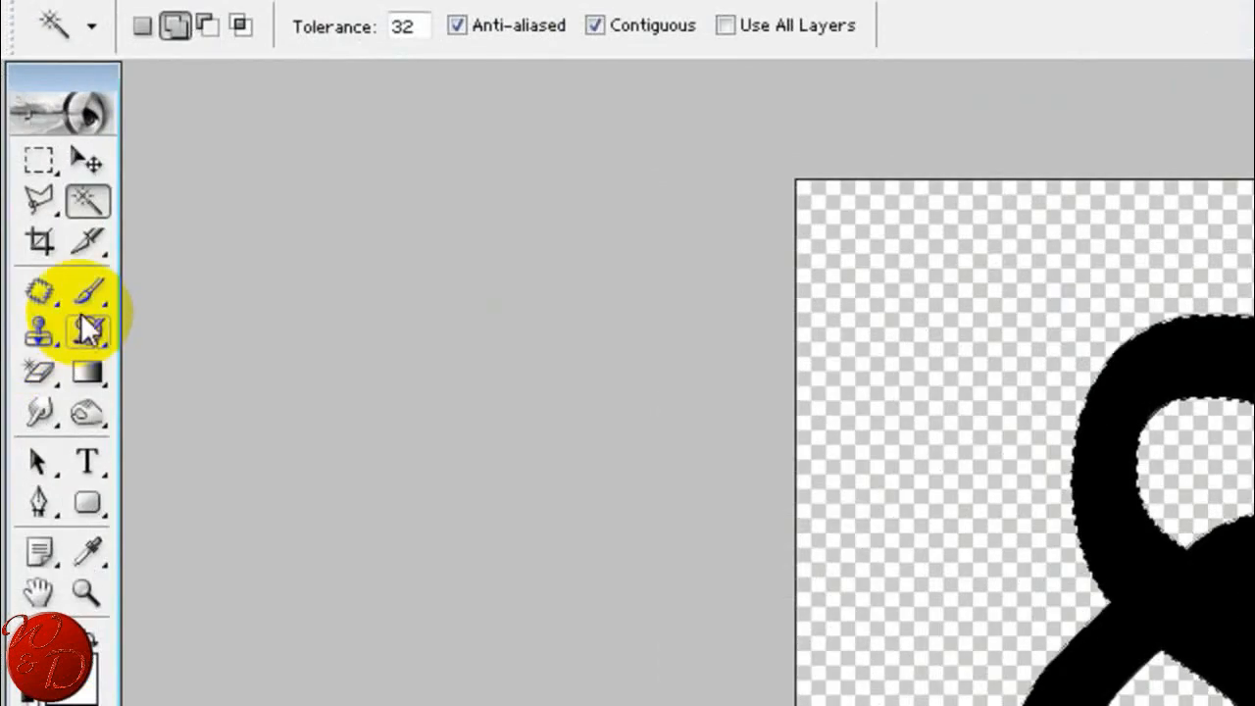
pyautogui.click(44, 227)
pyautogui.click(137, 53)
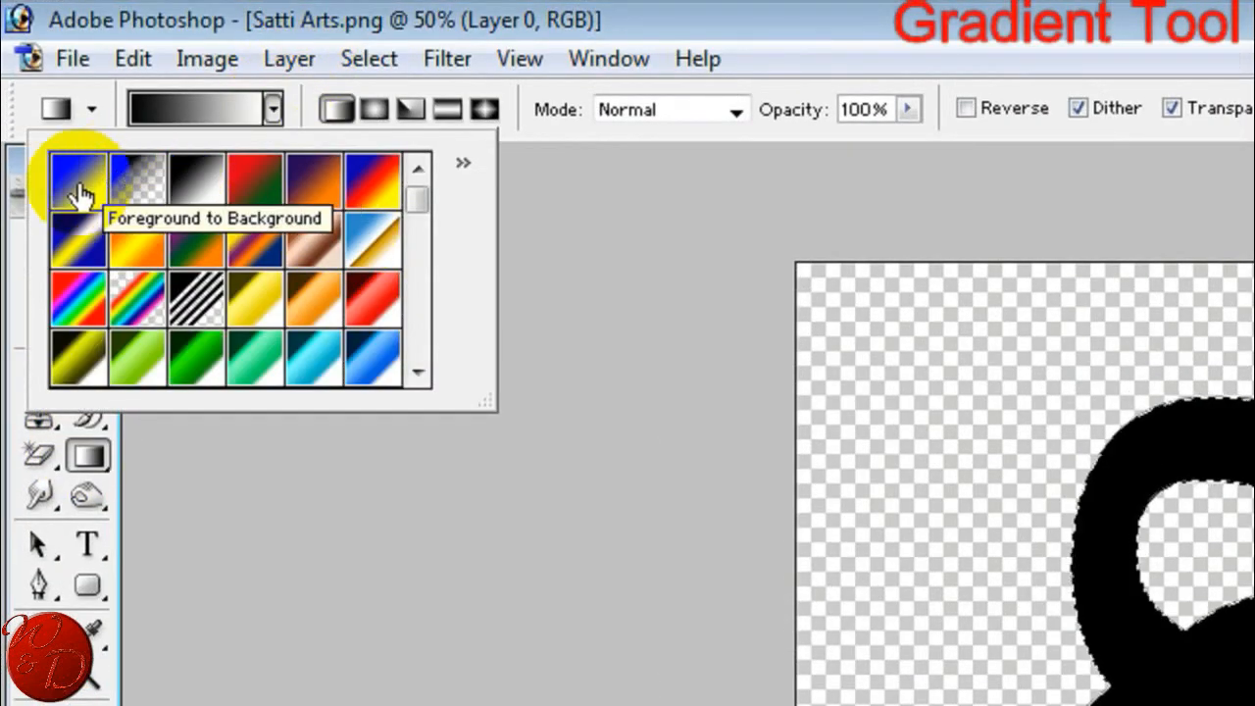
pyautogui.click(164, 190)
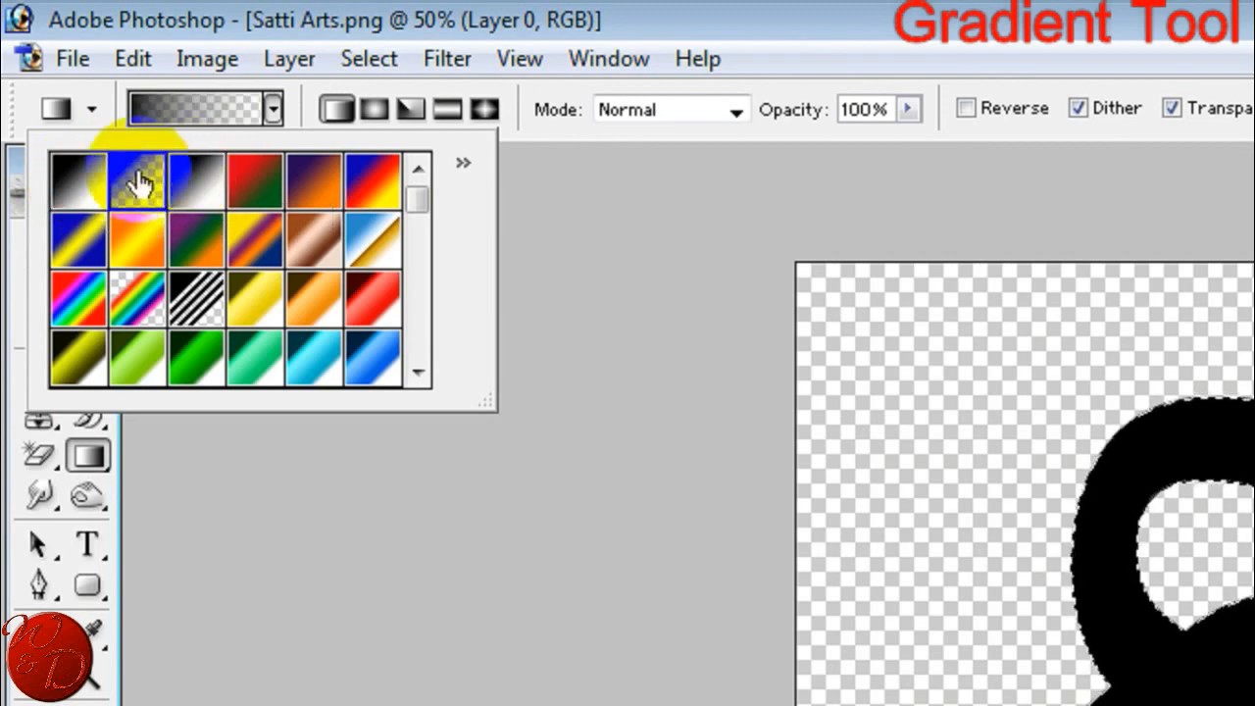
pyautogui.click(97, 177)
pyautogui.click(712, 365)
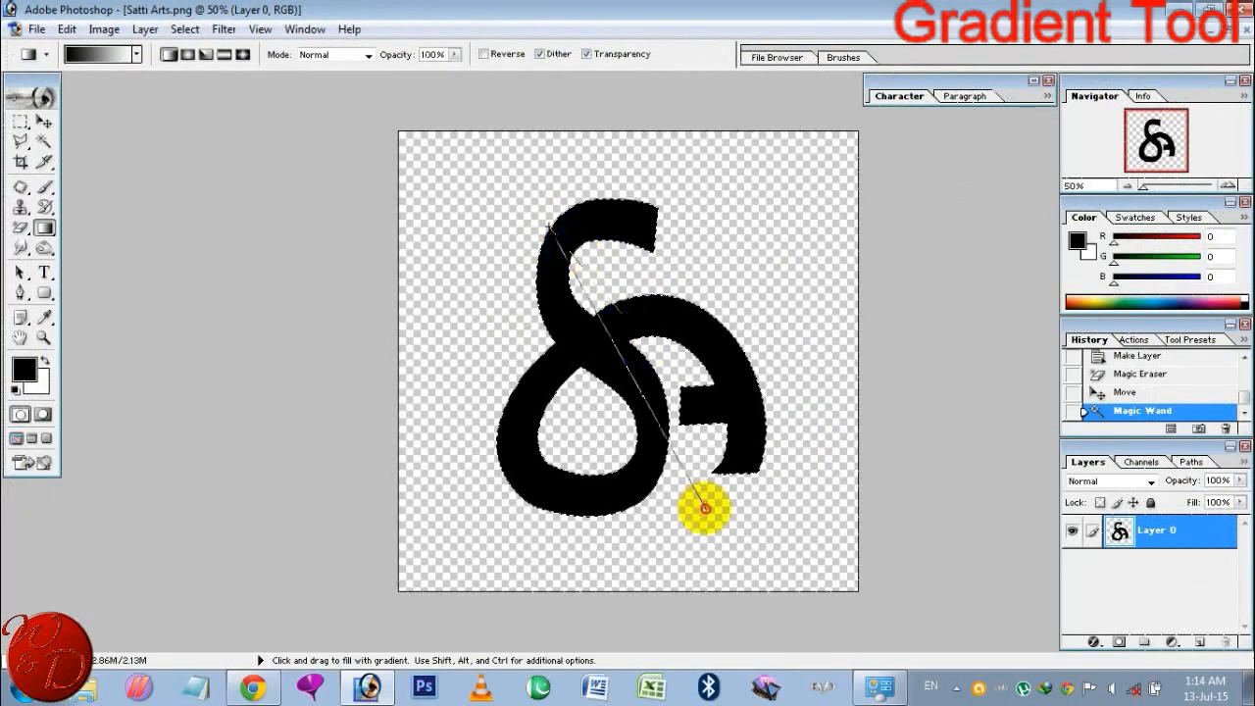
pyautogui.moveTo(705, 508); pyautogui.dragTo(769, 519)
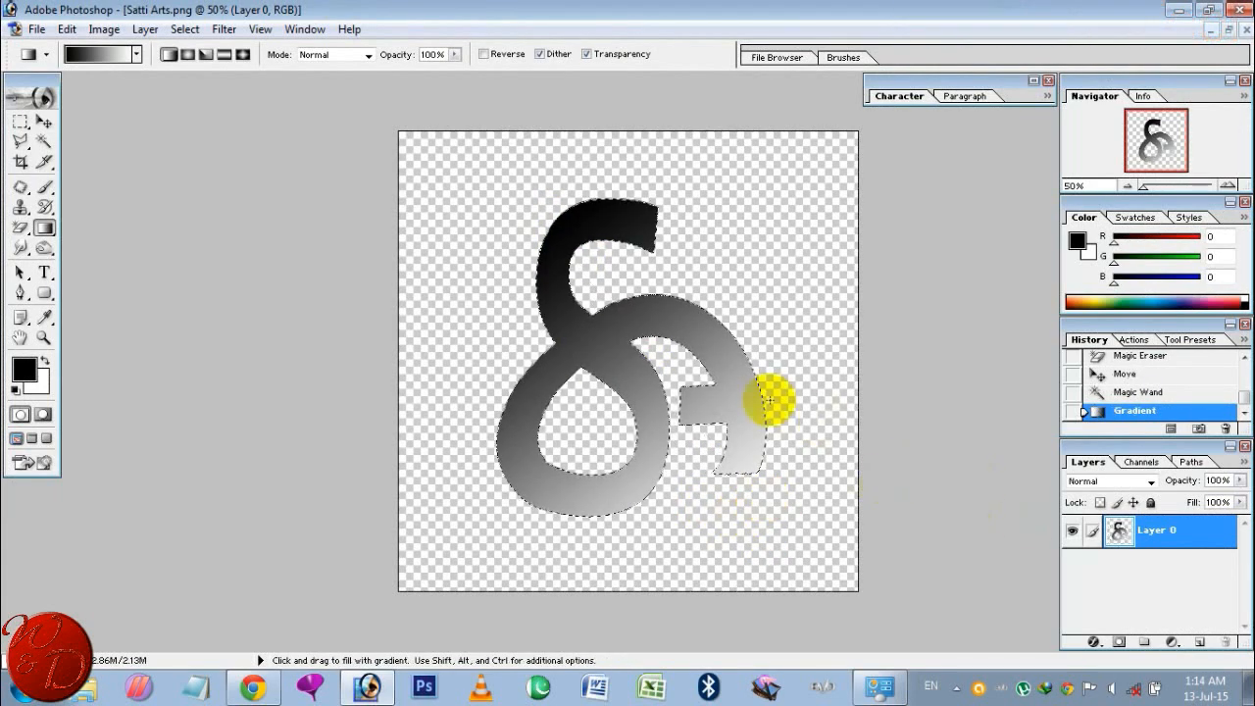
pyautogui.click(19, 122)
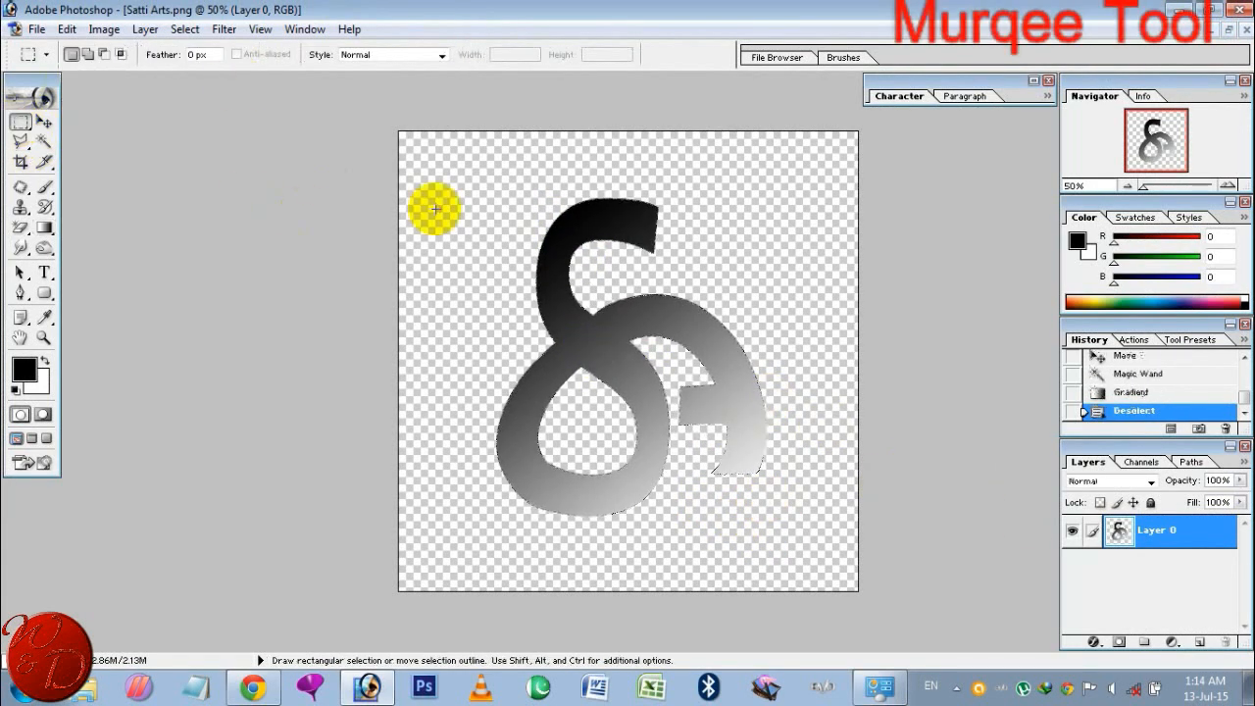
# Set the logo layer's blend mode to Overlay and add a new empty layer above it.
pyautogui.click(1111, 480)
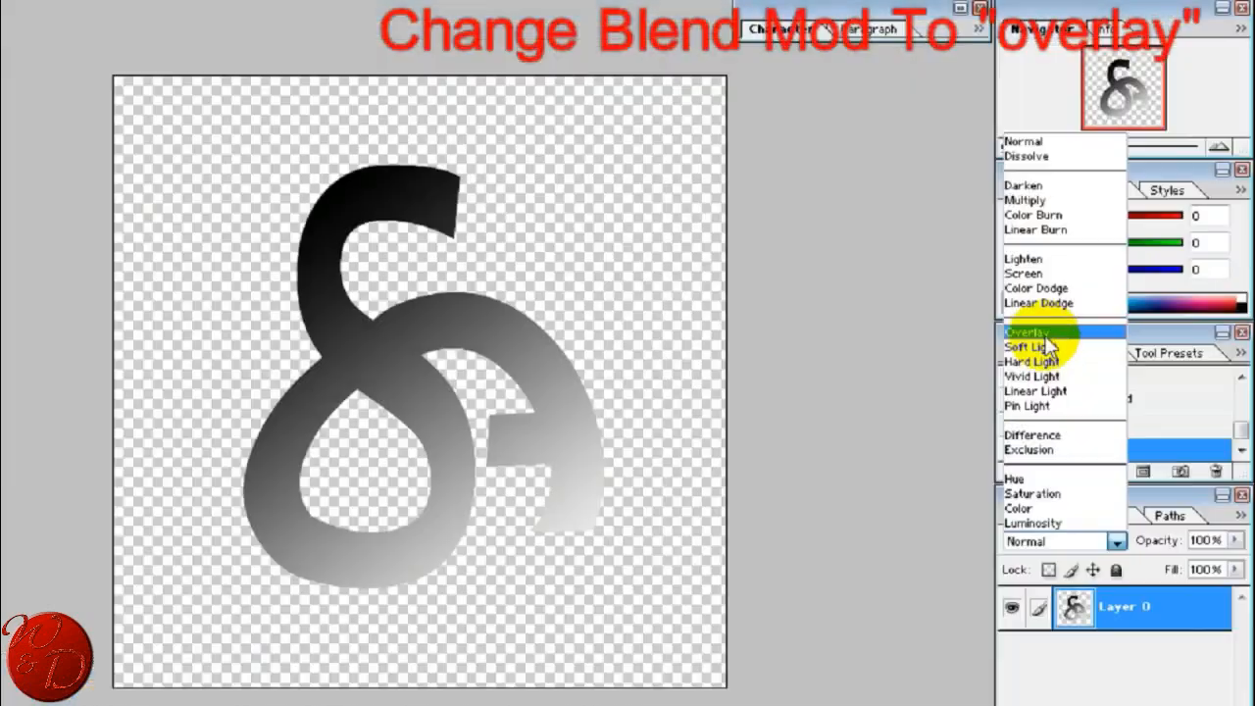
pyautogui.click(1088, 325)
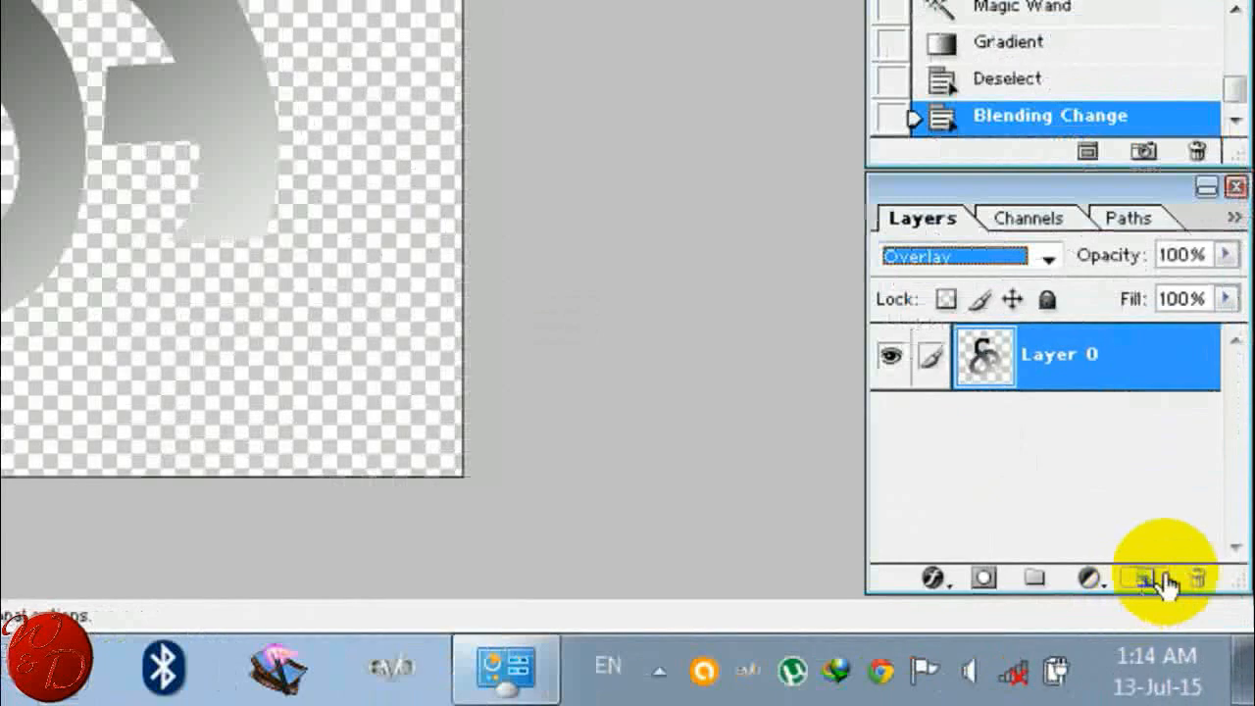
pyautogui.click(1198, 643)
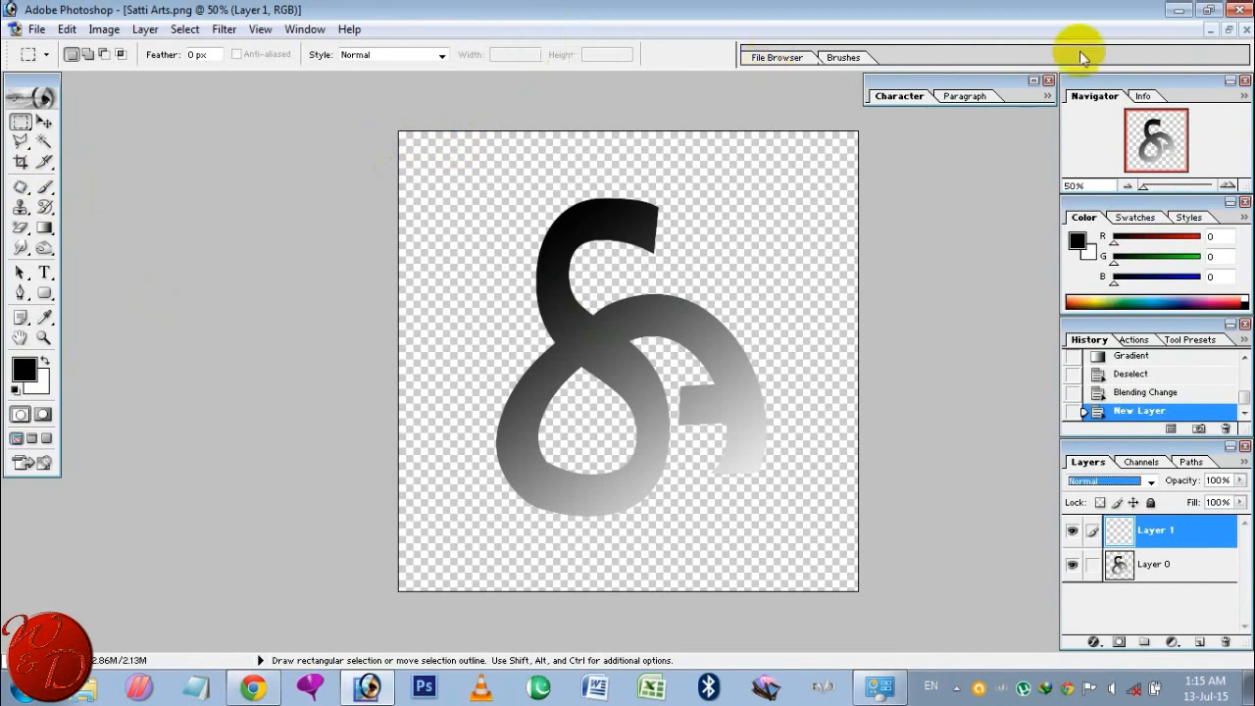
# Open the Windows wallpaper image from the desktop in Photoshop and bring the floating Satti Arts document back to the front.
pyautogui.click(1232, 30)
pyautogui.moveTo(449, 106); pyautogui.dragTo(591, 112)
pyautogui.click(1176, 9)
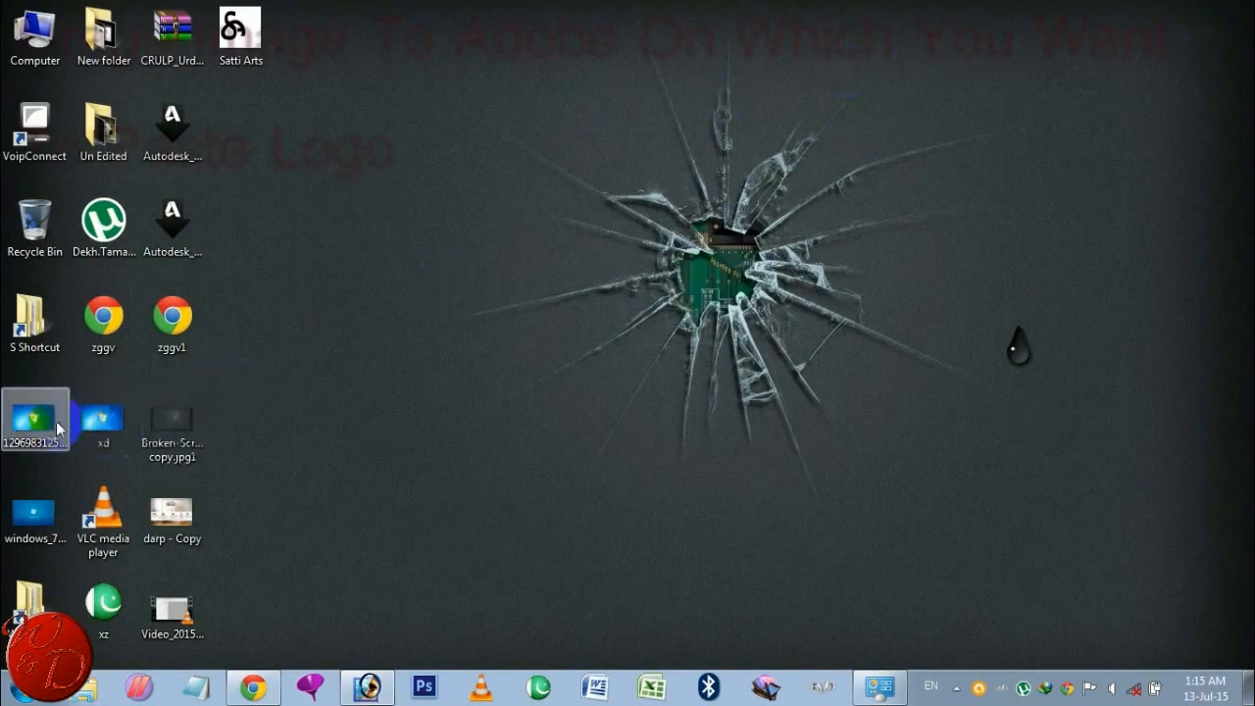
pyautogui.moveTo(379, 694); pyautogui.dragTo(507, 344)
pyautogui.click(461, 549)
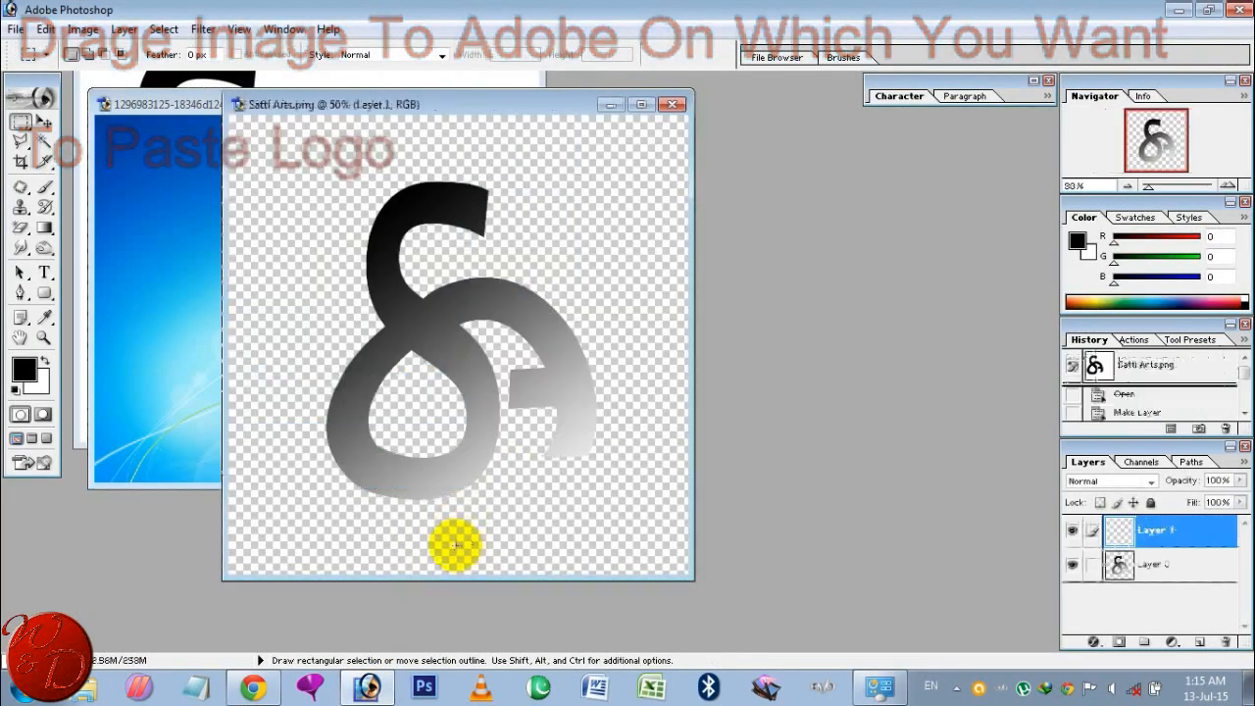
# Copy the empty Layer 1 into the wallpaper image with the Move tool and return to the Satti Arts document.
pyautogui.click(43, 120)
pyautogui.moveTo(447, 219); pyautogui.dragTo(180, 241)
pyautogui.moveTo(196, 300); pyautogui.dragTo(372, 284)
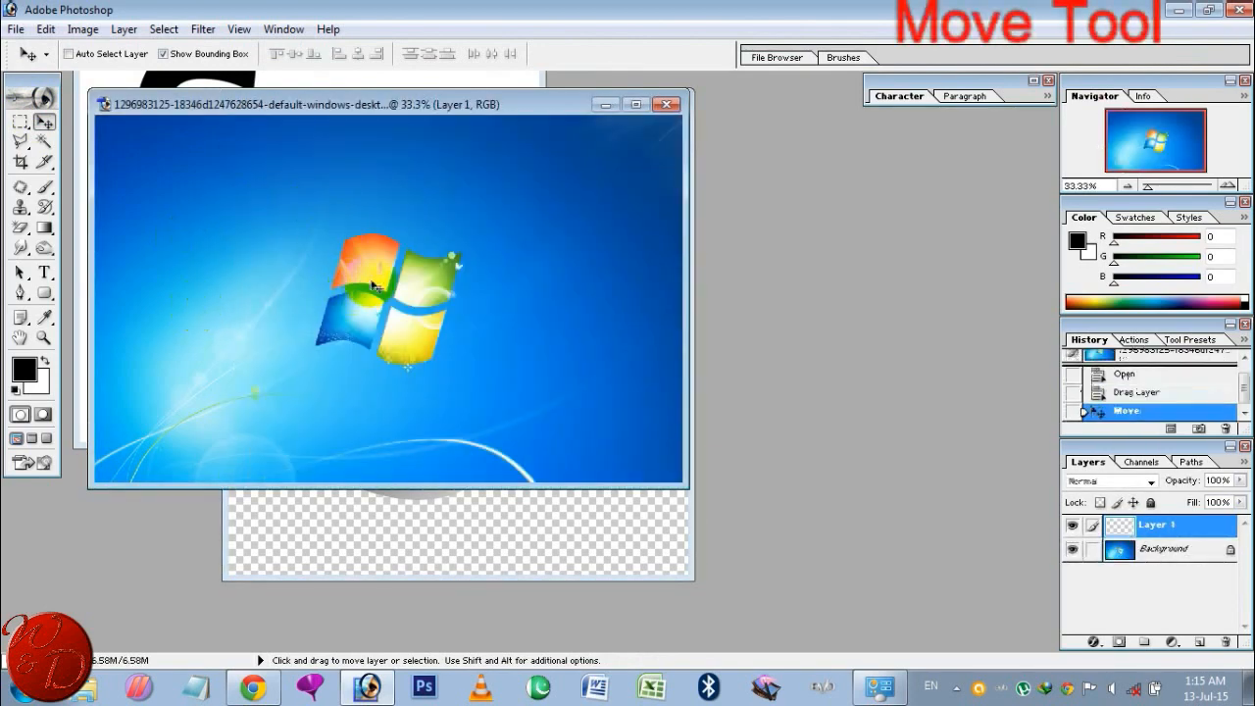
pyautogui.click(531, 570)
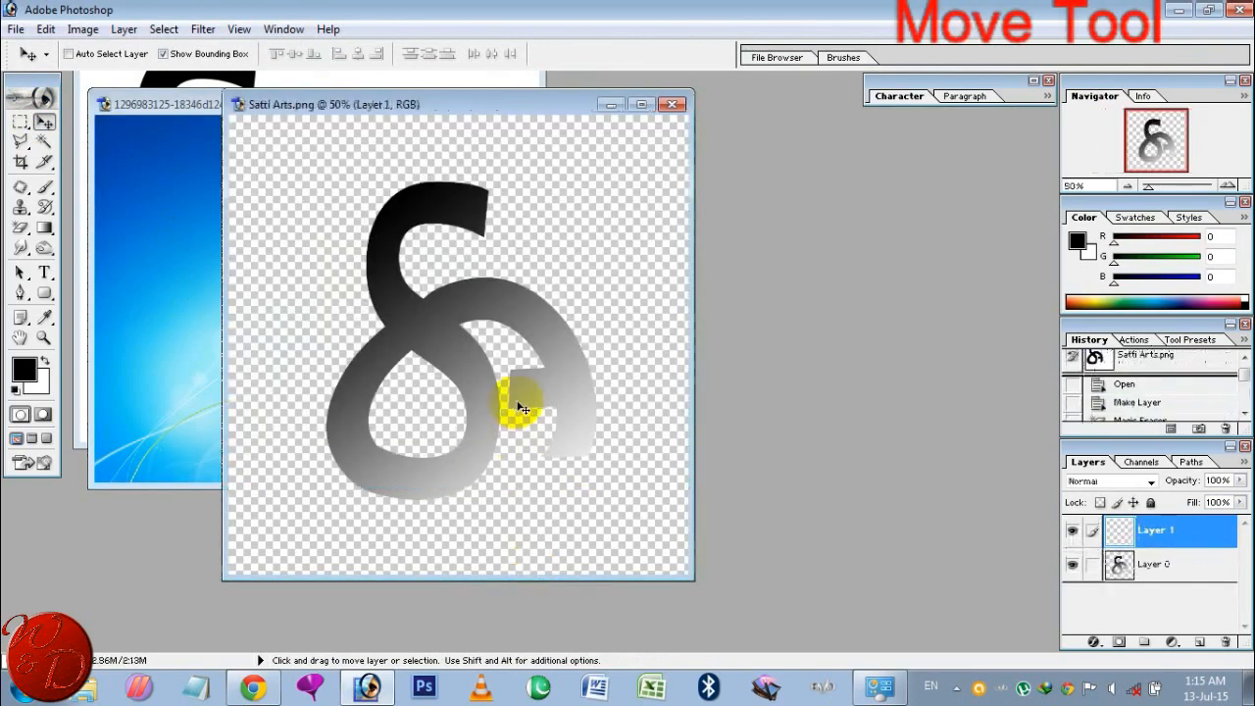
# Copy the logo's Layer 0 into the wallpaper image, maximize that document and position the logo beside the Windows emblem.
pyautogui.click(1155, 572)
pyautogui.moveTo(549, 367); pyautogui.dragTo(201, 257)
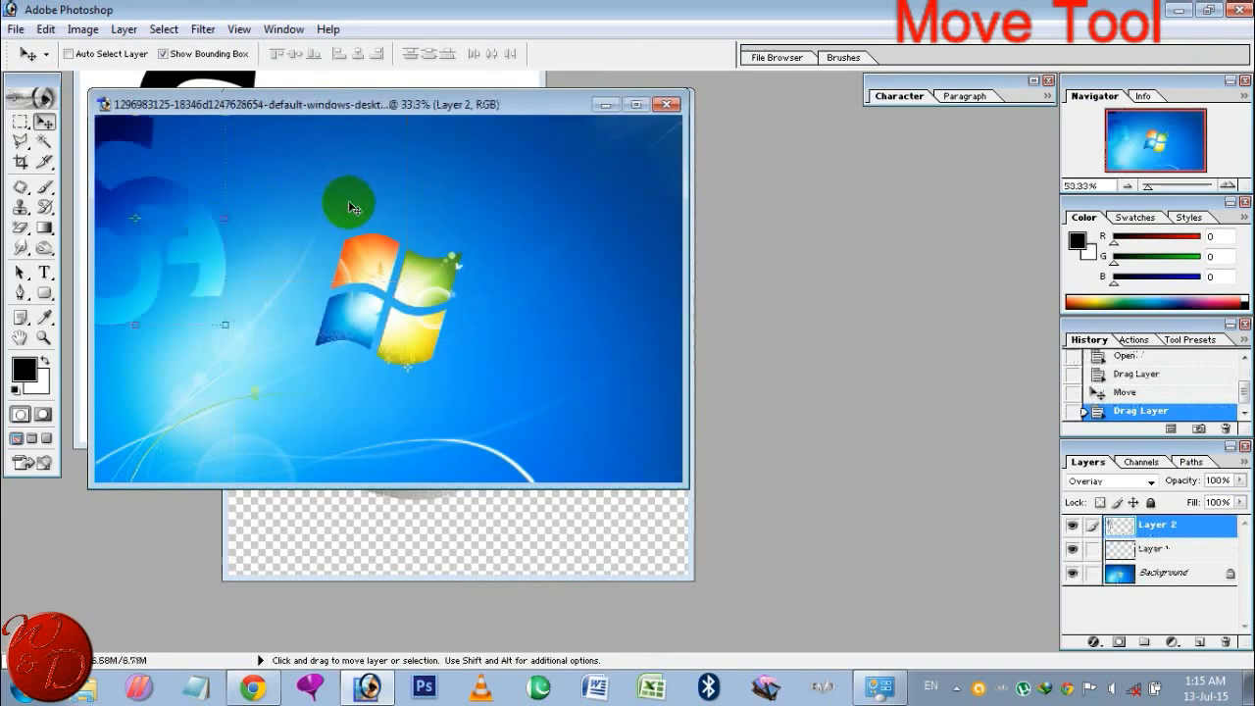
pyautogui.doubleClick(557, 107)
pyautogui.moveTo(393, 260); pyautogui.dragTo(829, 329)
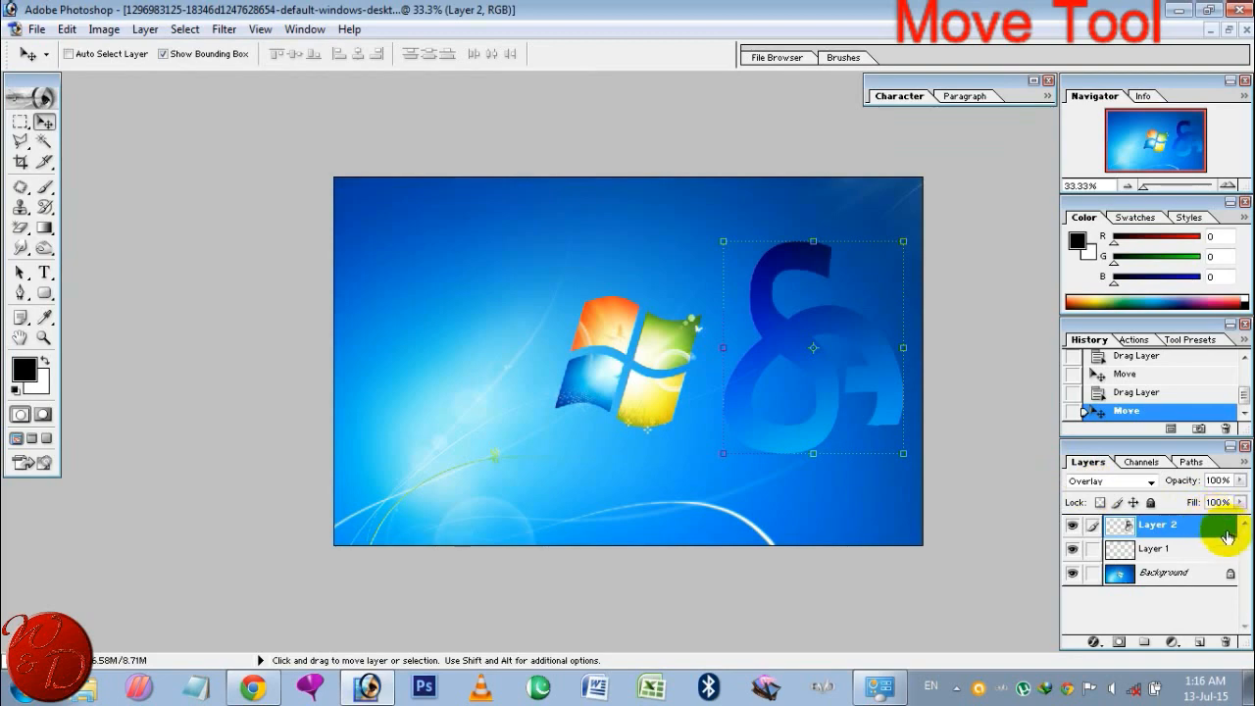
# Add a Multiply drop shadow to Layer 2 with 75% opacity, 120° angle, 11 px distance and global light off.
pyautogui.doubleClick(1124, 530)
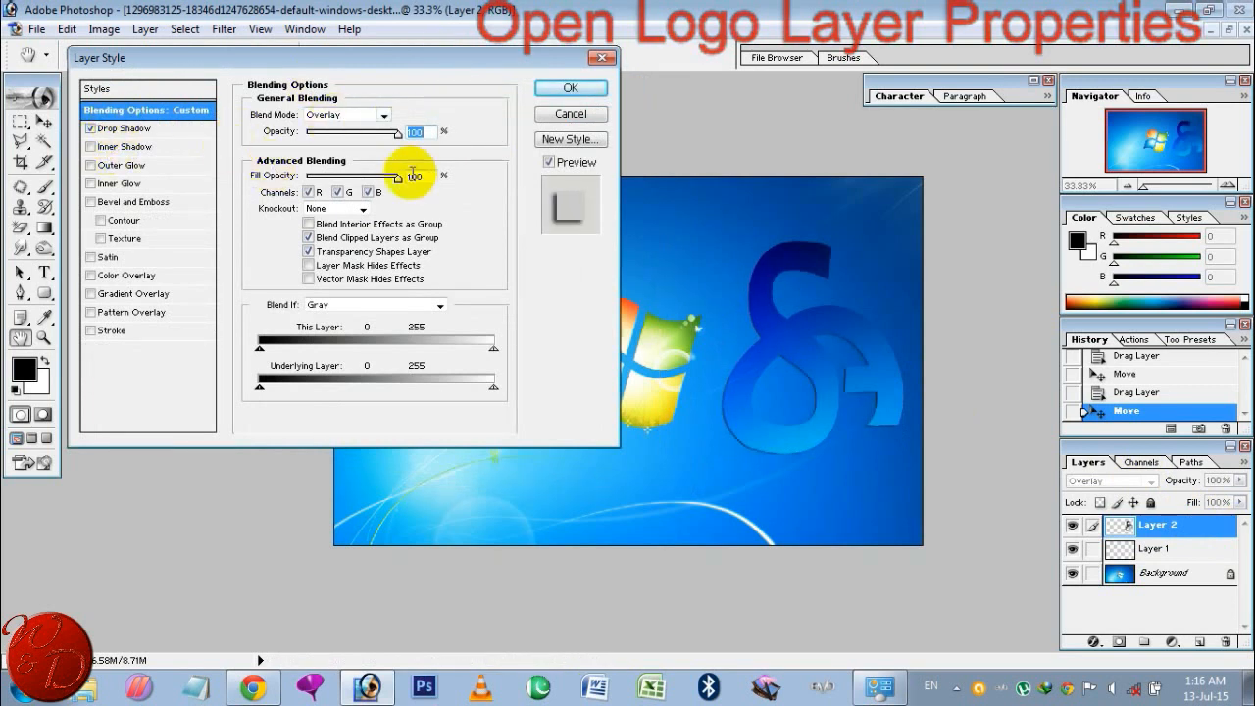
pyautogui.click(126, 129)
pyautogui.click(455, 162)
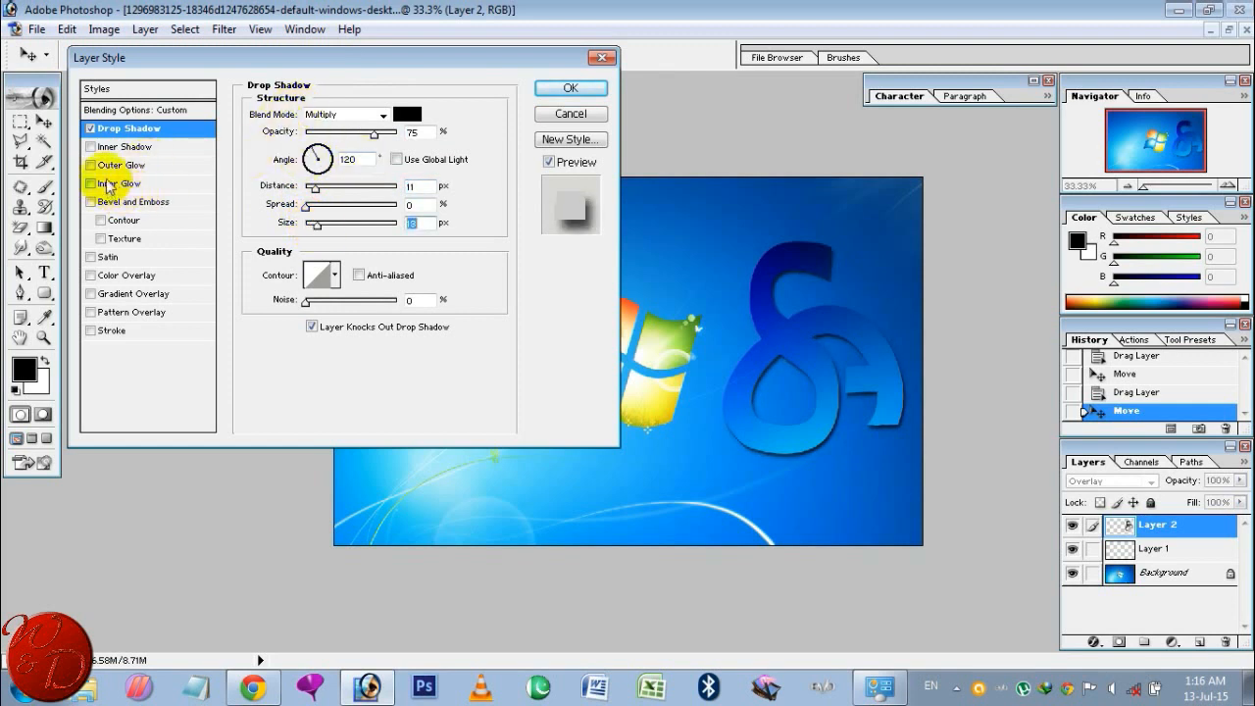
# Add a smooth Inner Bevel to the logo layer with a size of 120 px and apply the layer style.
pyautogui.click(116, 202)
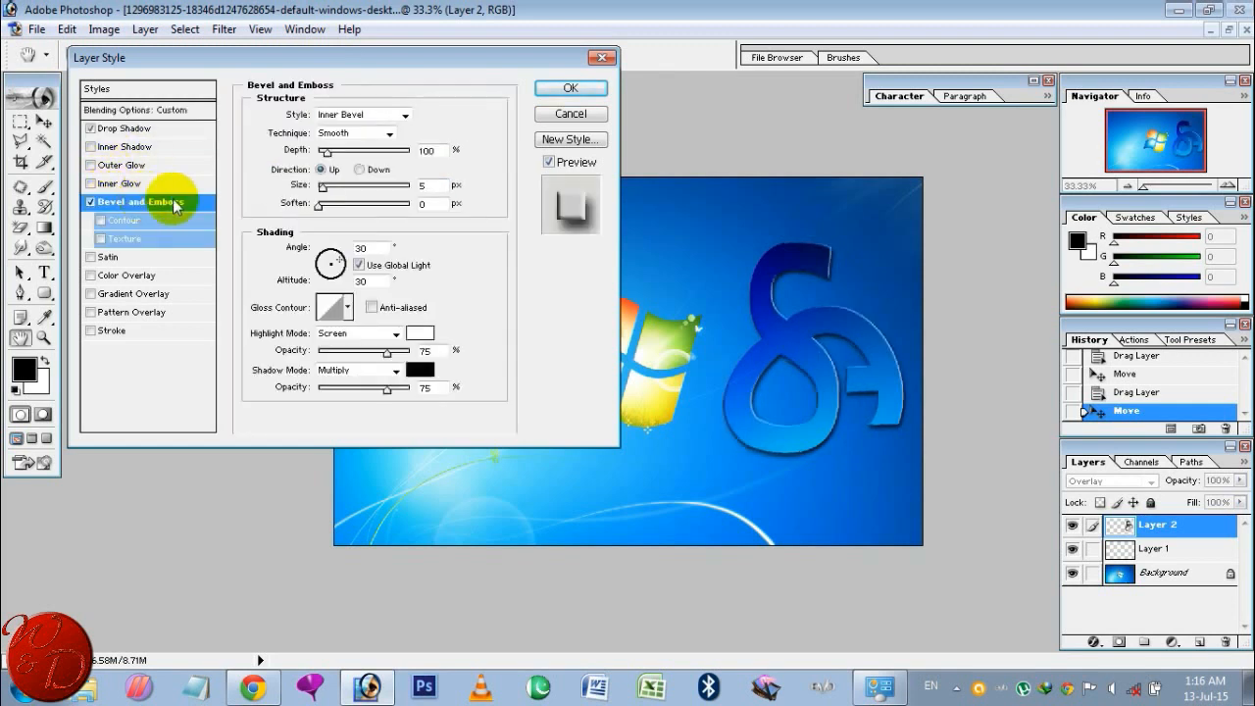
pyautogui.moveTo(324, 189); pyautogui.dragTo(364, 196)
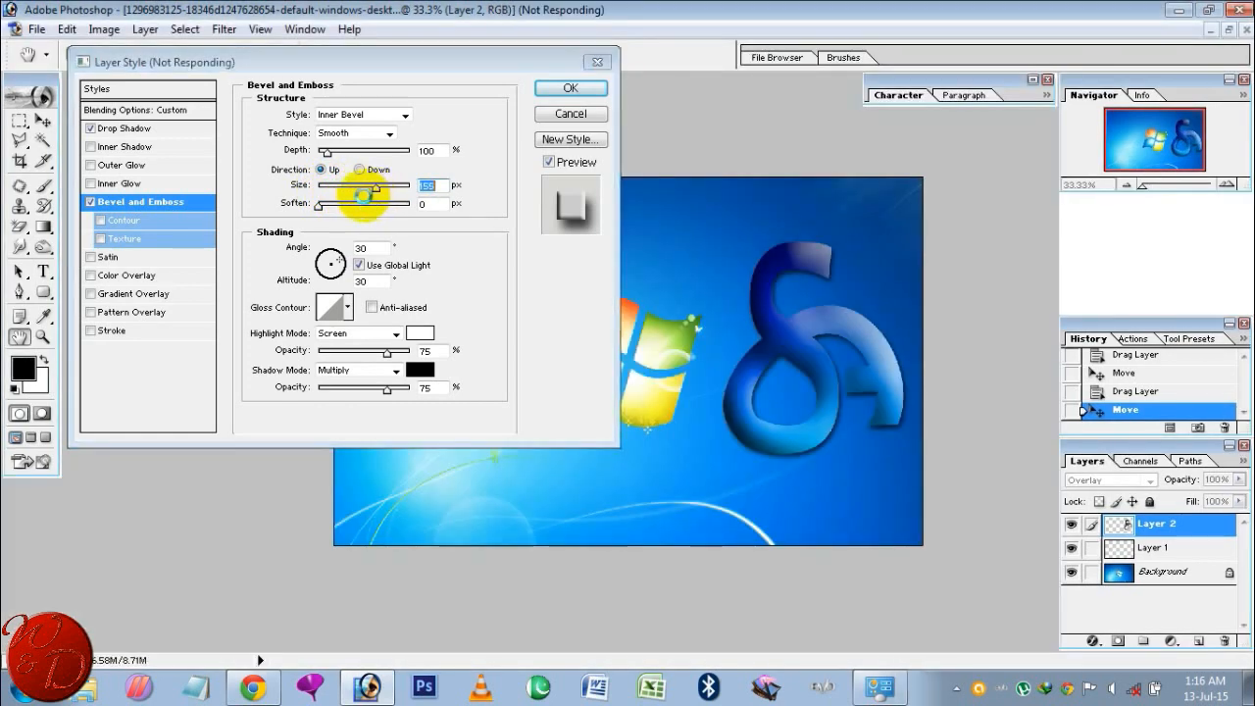
pyautogui.press('Return')
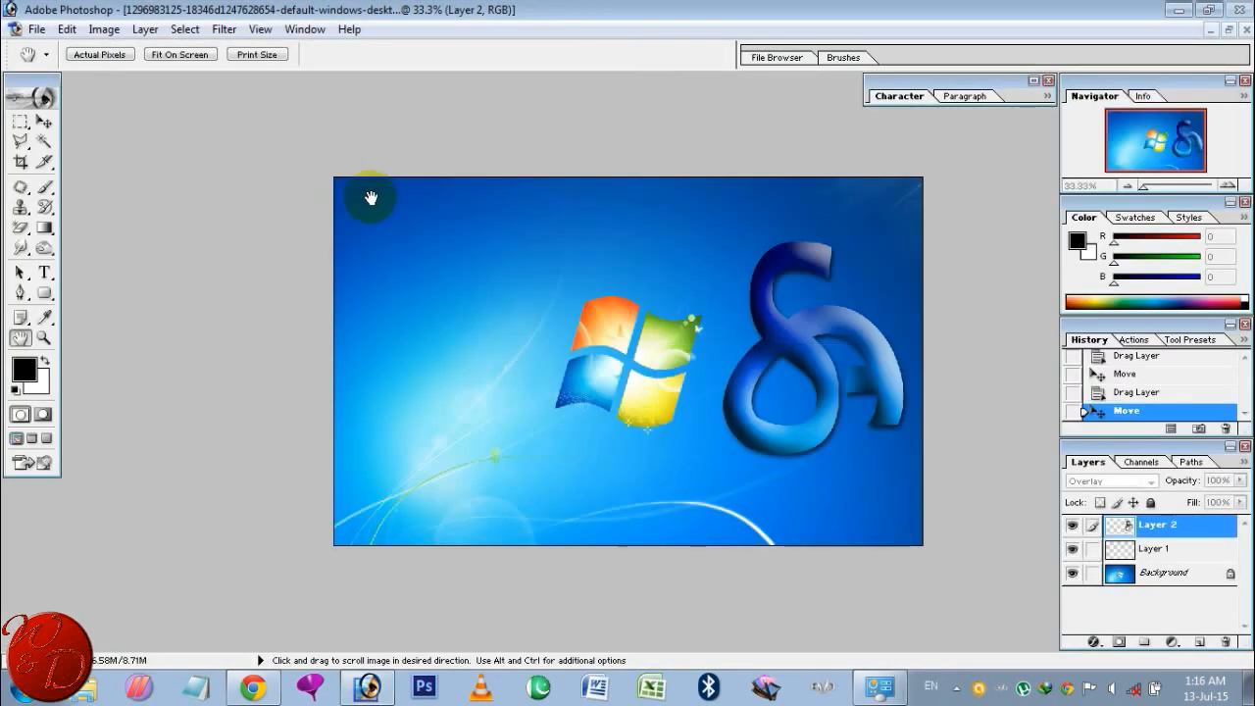
pyautogui.click(369, 690)
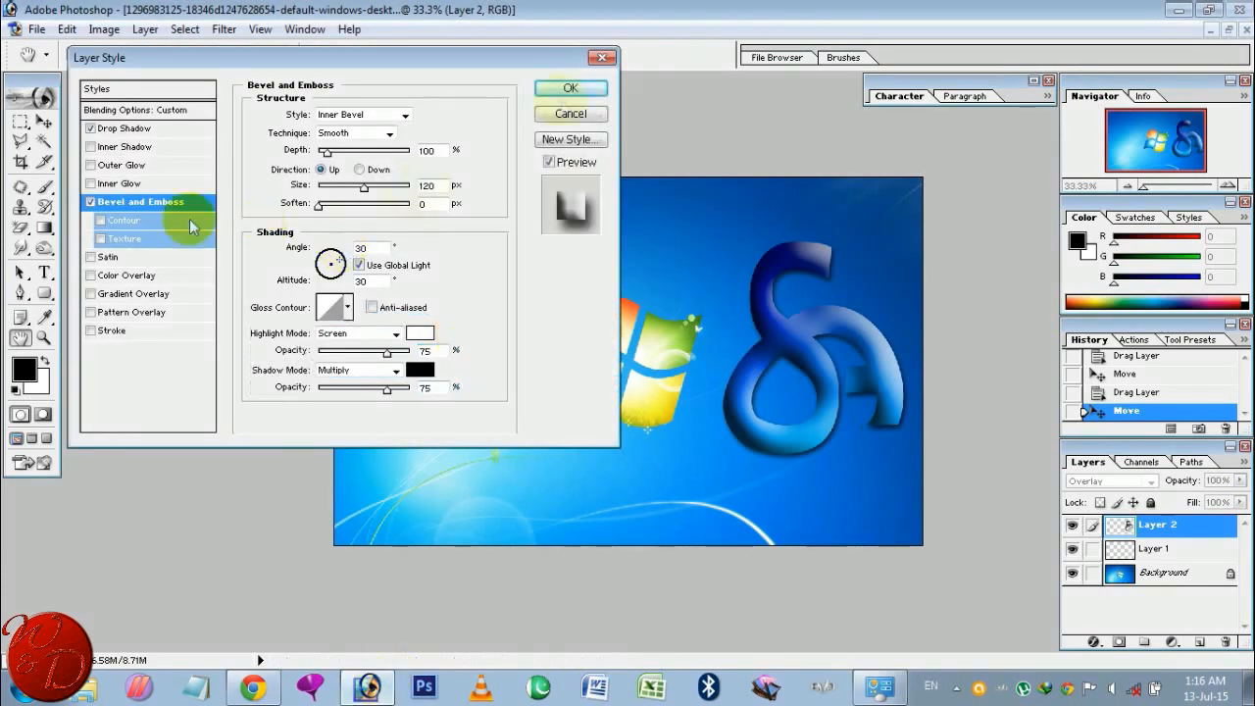
pyautogui.click(569, 87)
# Move the logo slightly upward and crop the wallpaper to the upper corner area around it.
pyautogui.moveTo(810, 344); pyautogui.dragTo(823, 282)
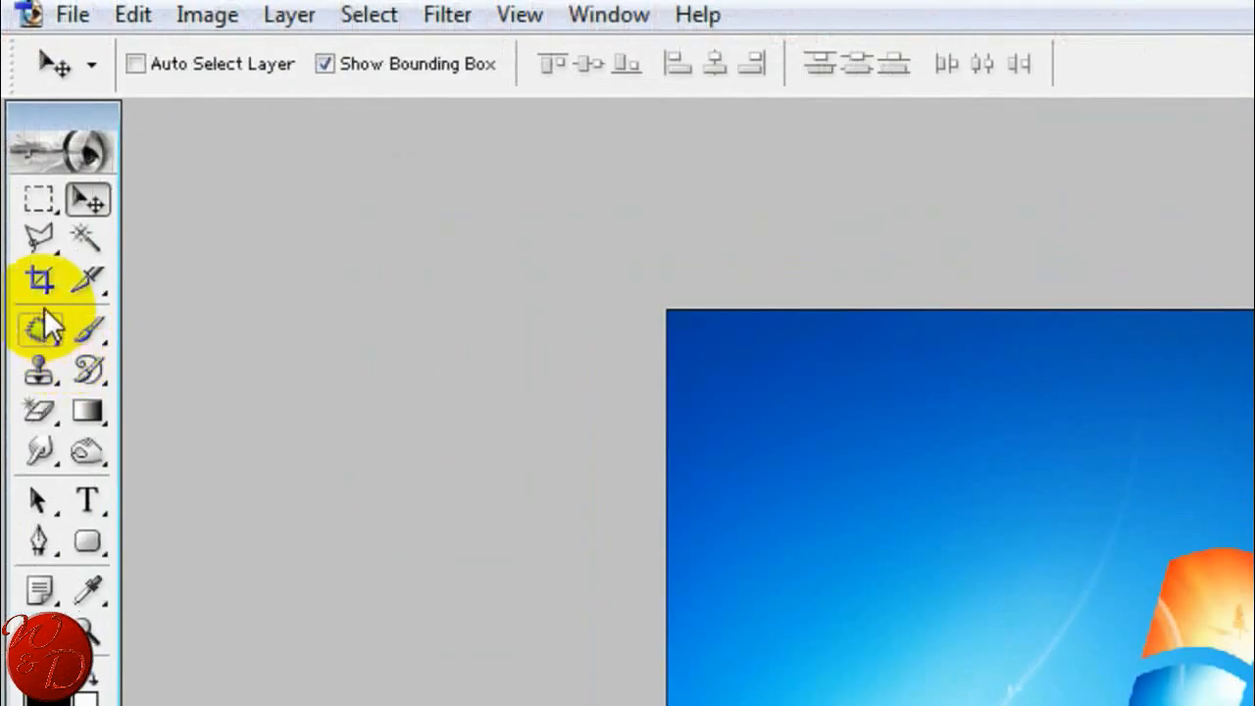
pyautogui.click(40, 279)
pyautogui.moveTo(714, 179); pyautogui.dragTo(939, 421)
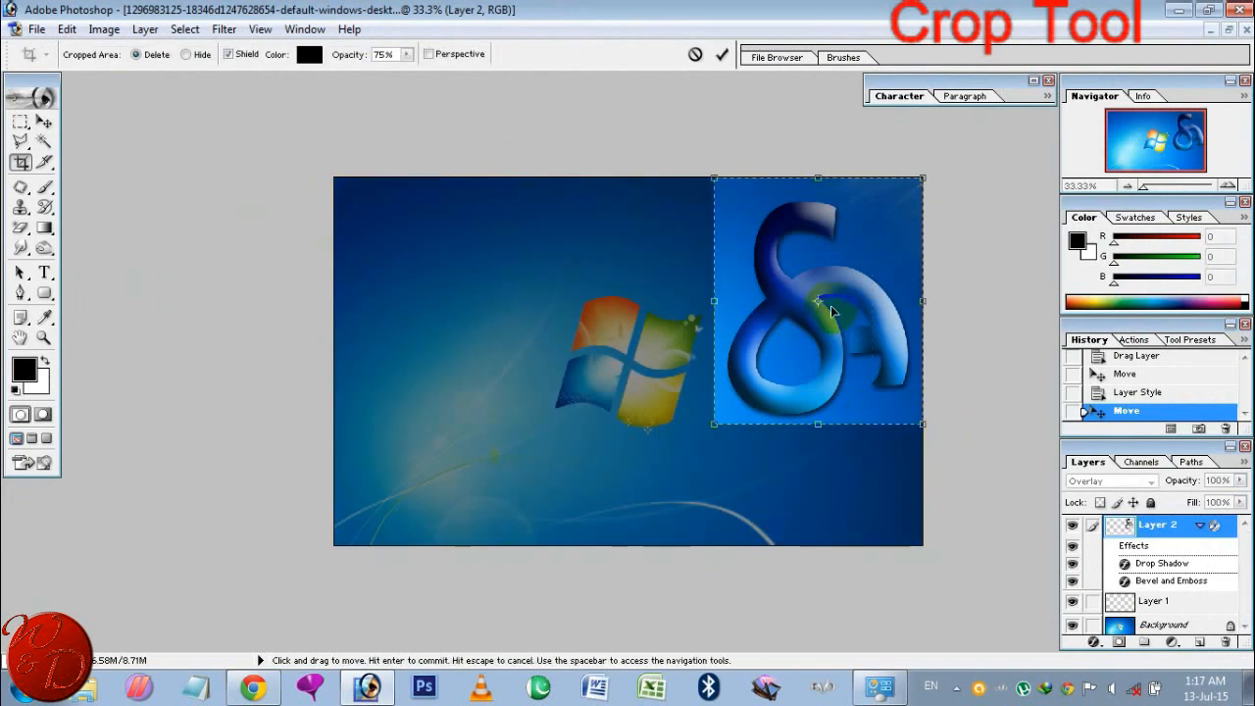
pyautogui.rightClick(831, 312)
pyautogui.click(851, 318)
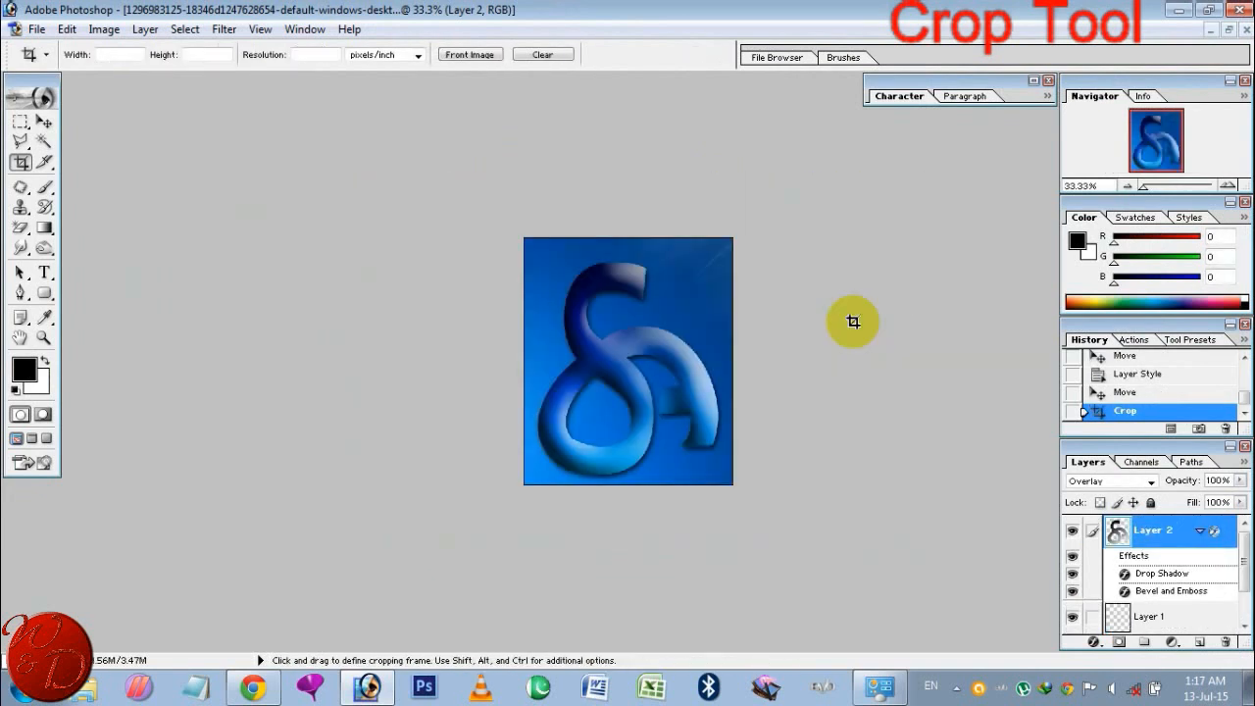
pyautogui.hotkey('ctrl', '+')
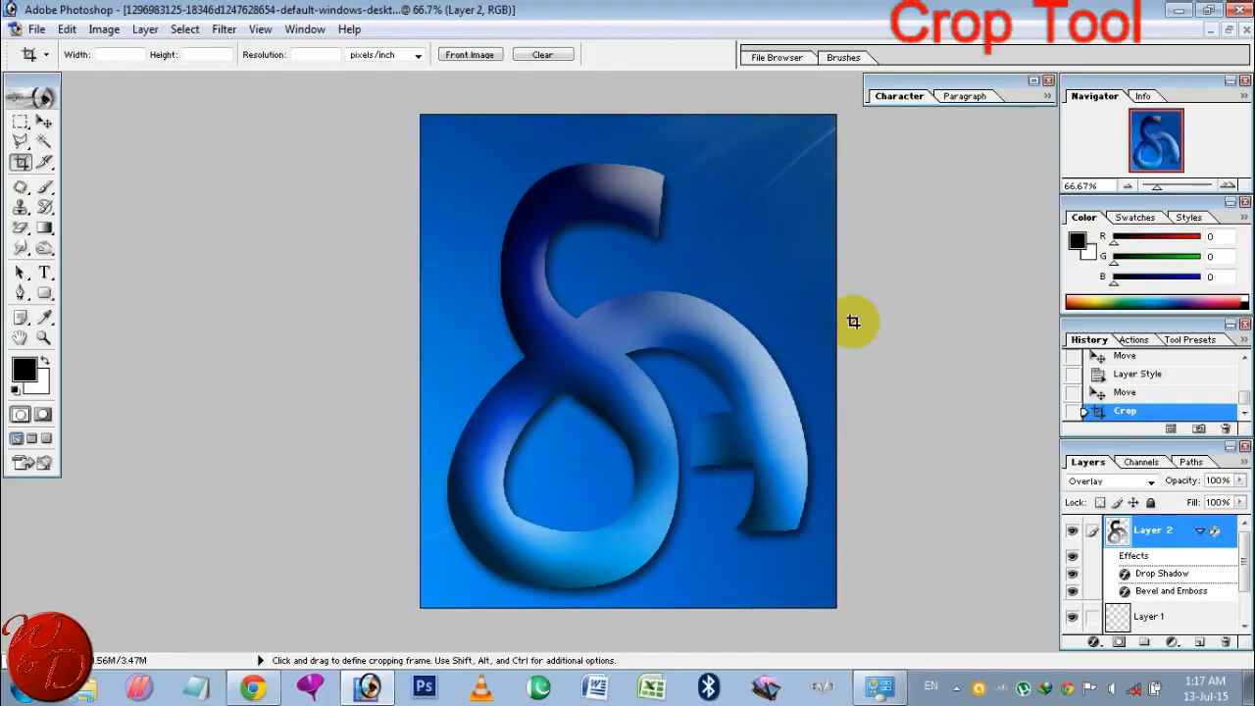